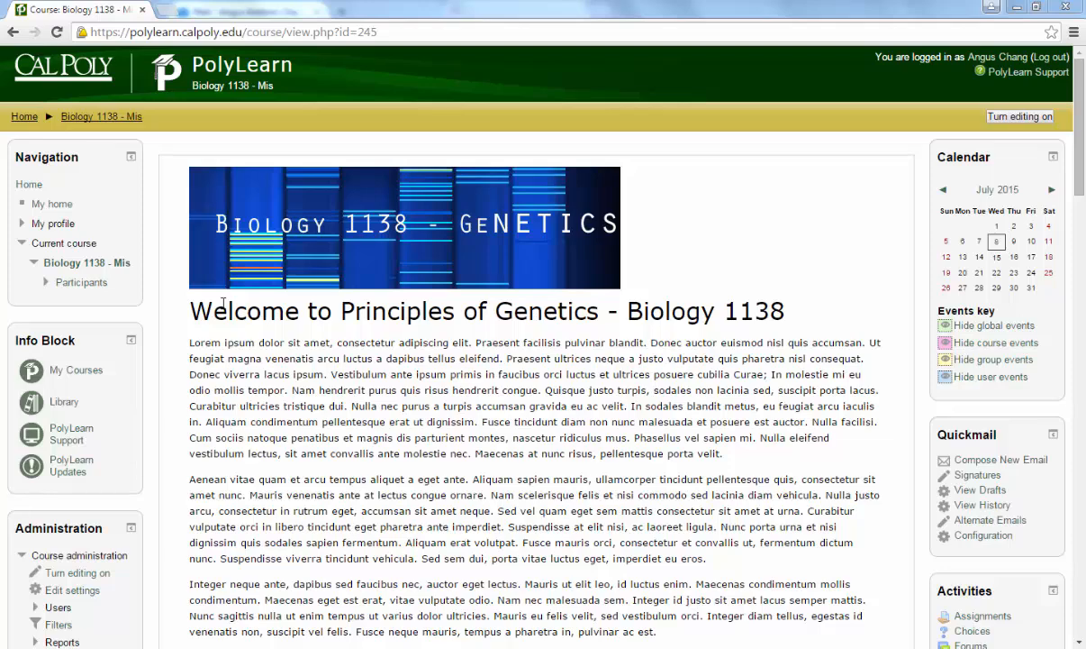
- Open the course grades and review the full user report for Student One
scroll(9, 338, "down", 3)
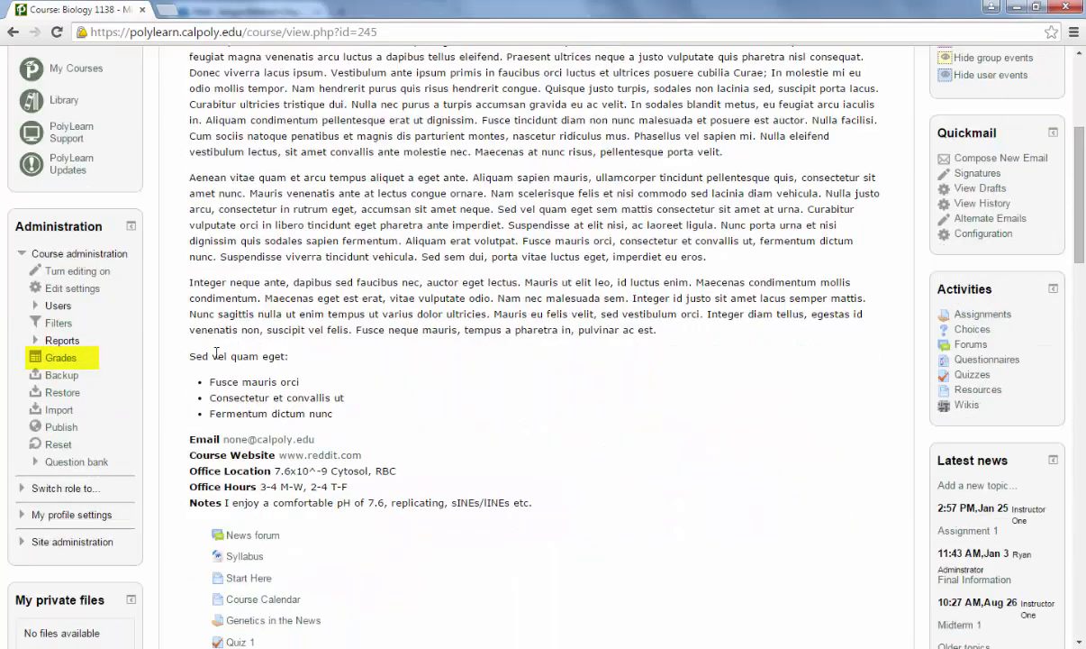
left_click(80, 360)
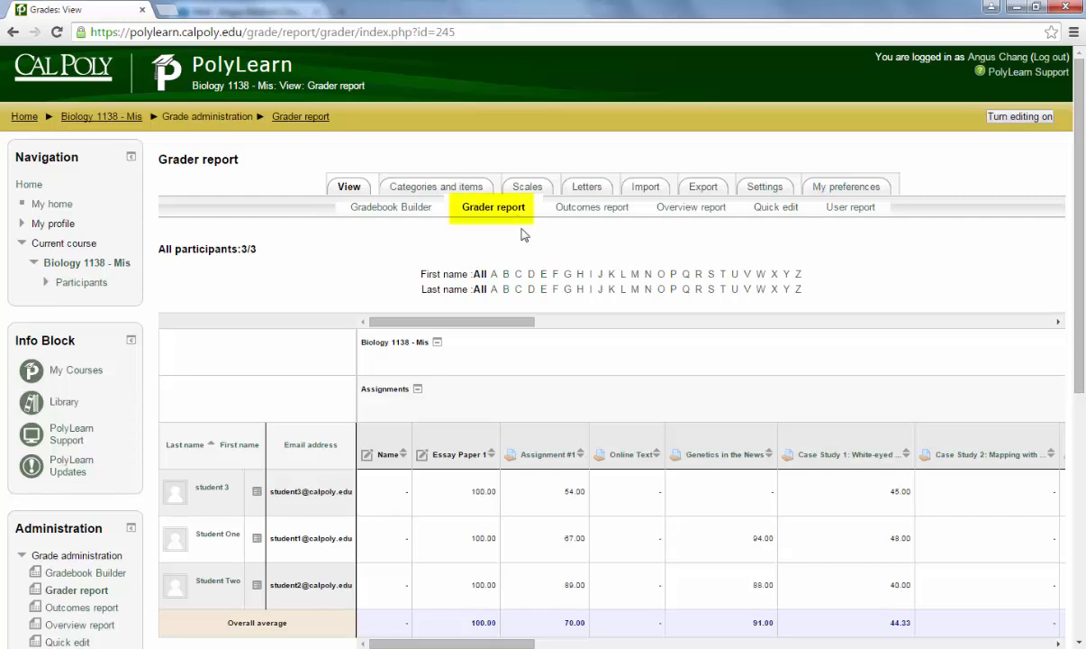
left_click(850, 208)
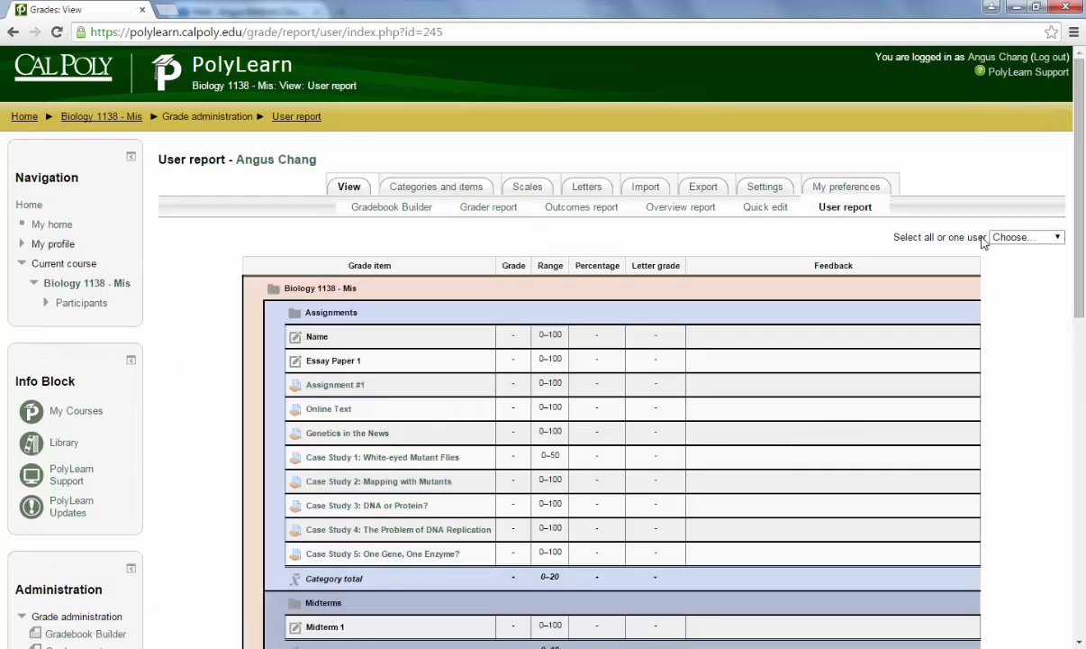
left_click(1004, 238)
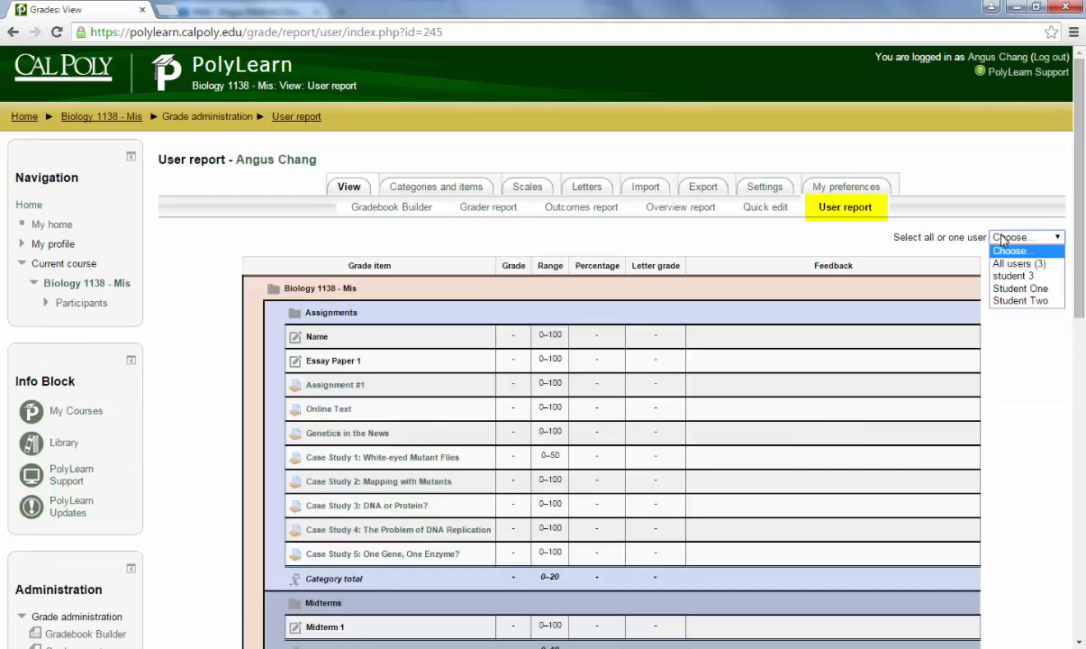
left_click(1011, 289)
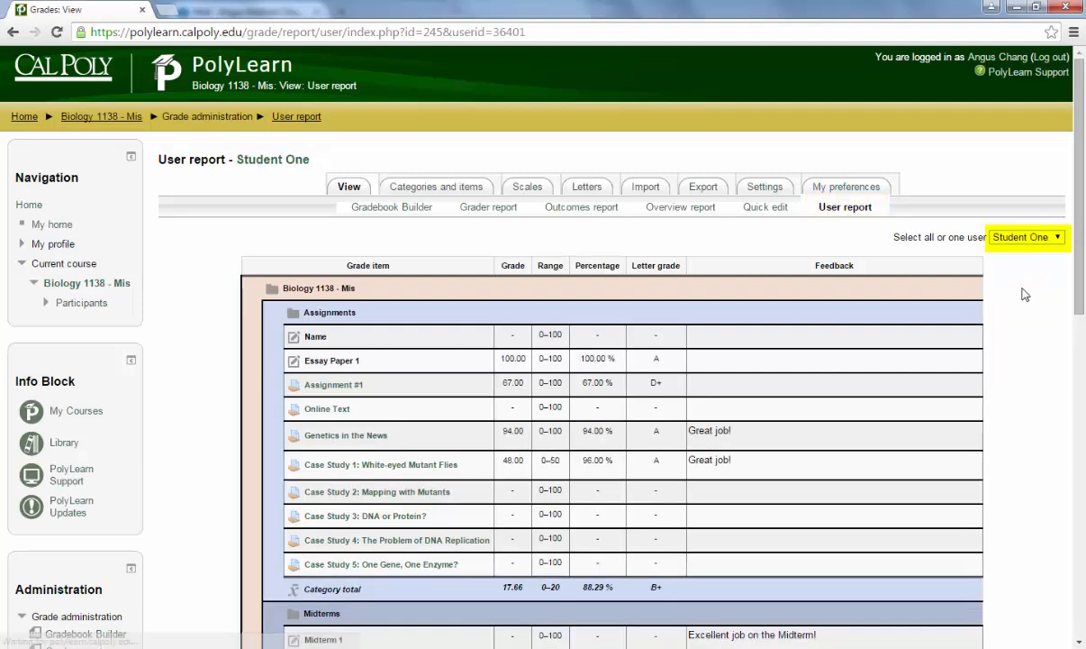
scroll(908, 297, "down", 2)
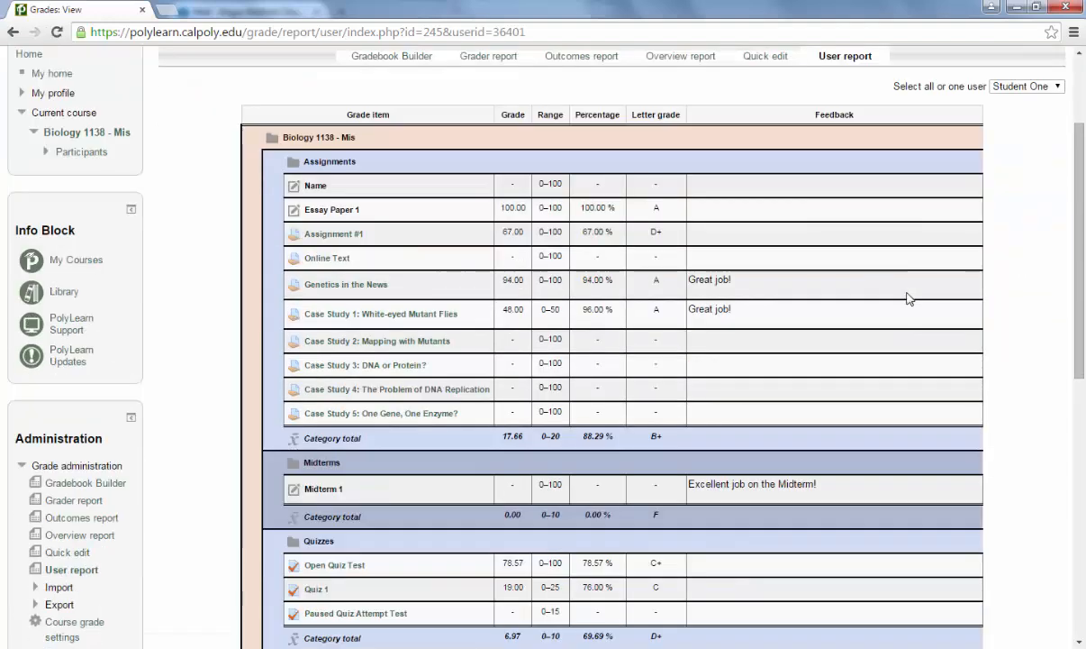
scroll(908, 299, "down", 3)
scroll(908, 300, "down", 4)
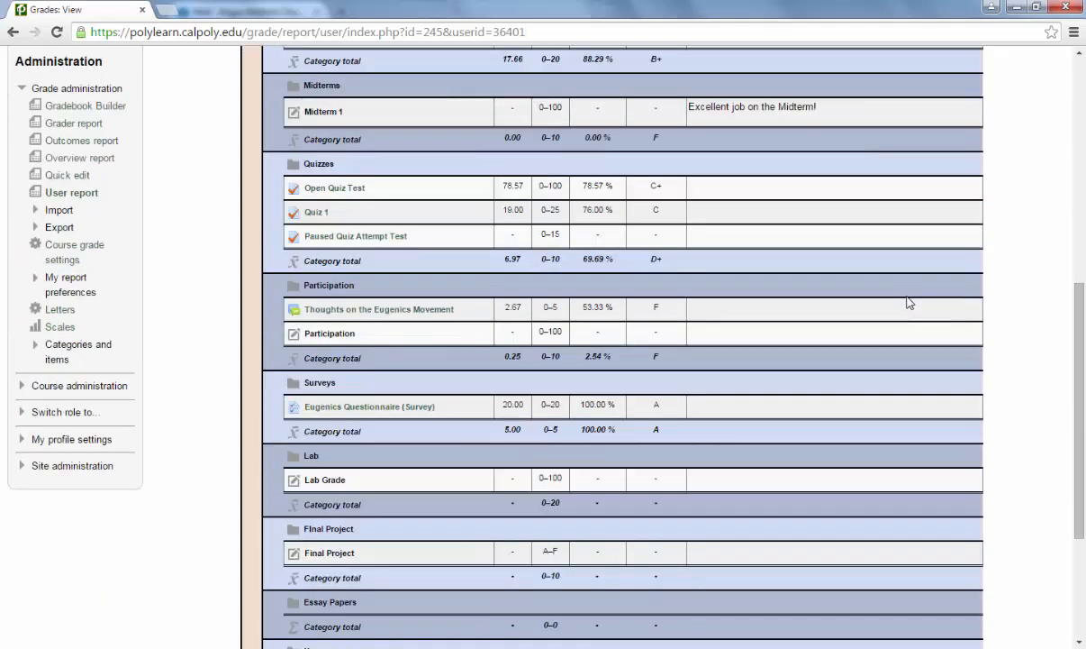
scroll(908, 303, "up", 5)
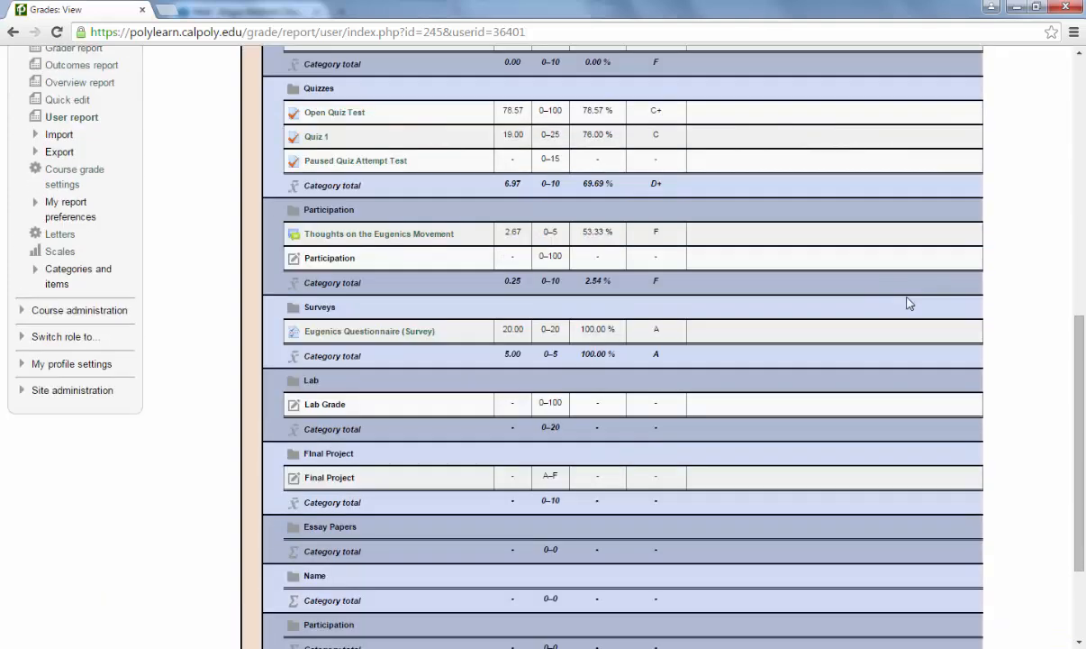
scroll(907, 303, "up", 3)
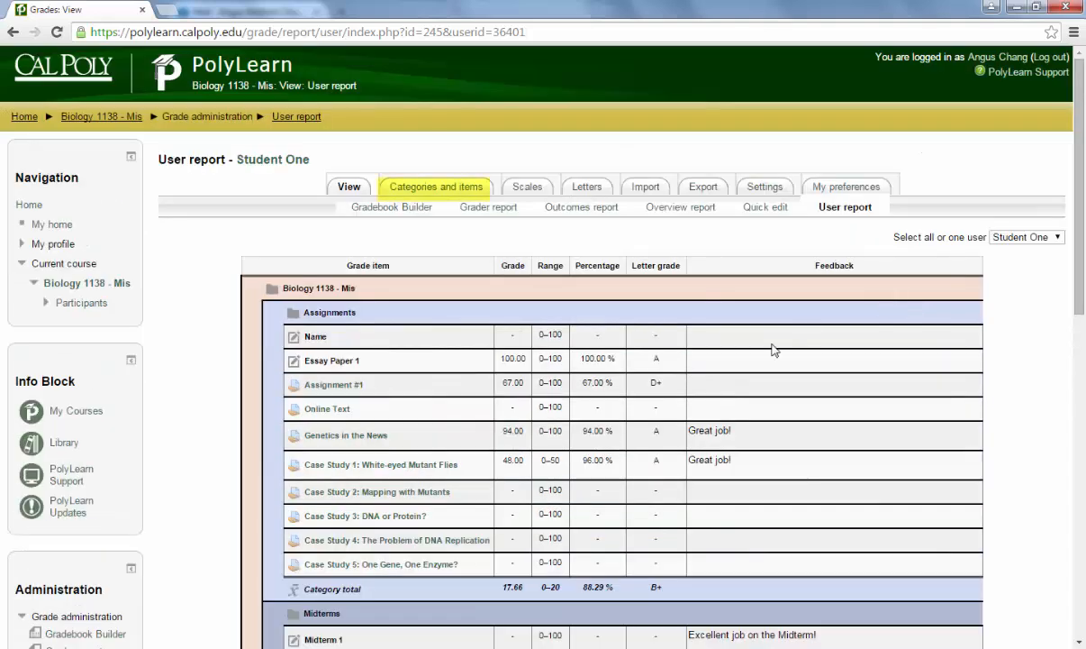
- Start a new grade category named Essay Paper and expand its category total and parent category settings
left_click(450, 196)
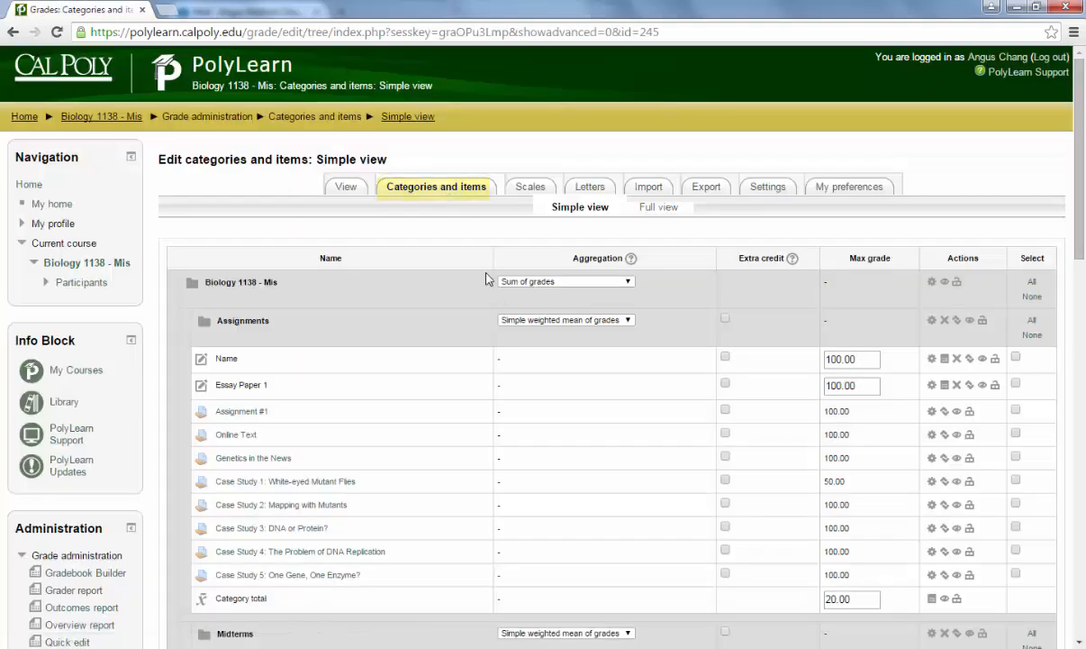
scroll(658, 313, "down", 5)
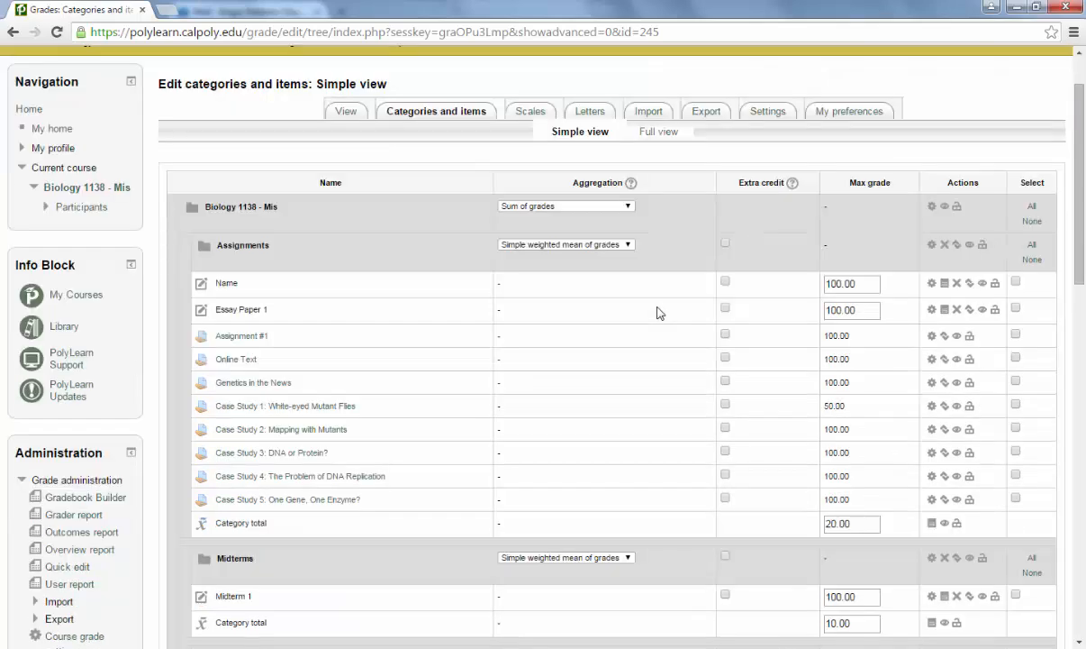
scroll(657, 314, "down", 2)
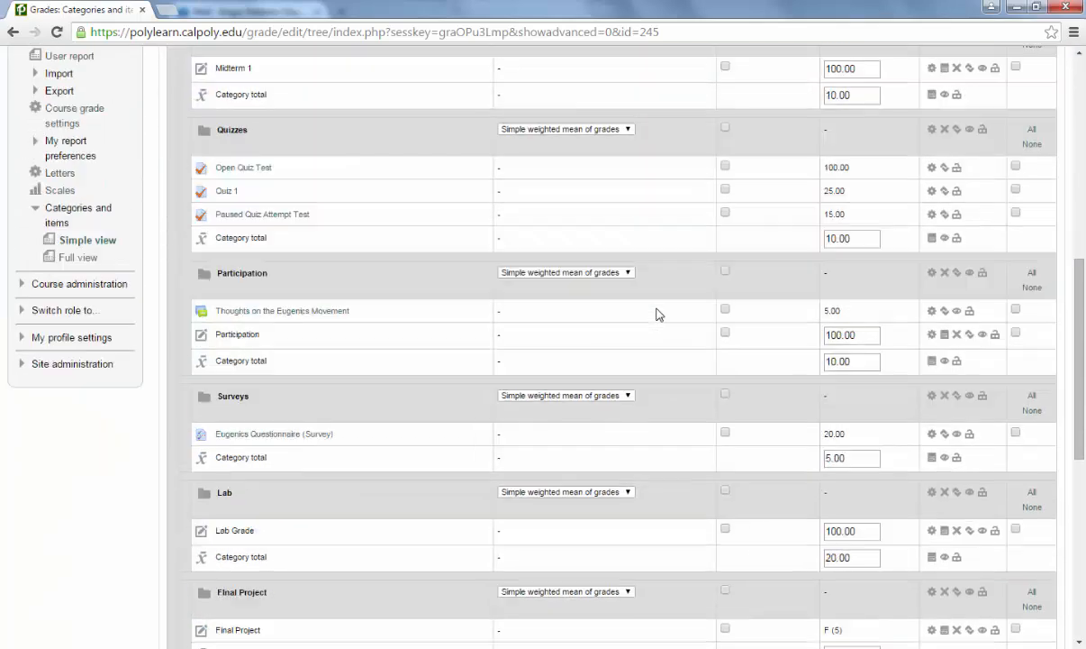
scroll(656, 314, "down", 4)
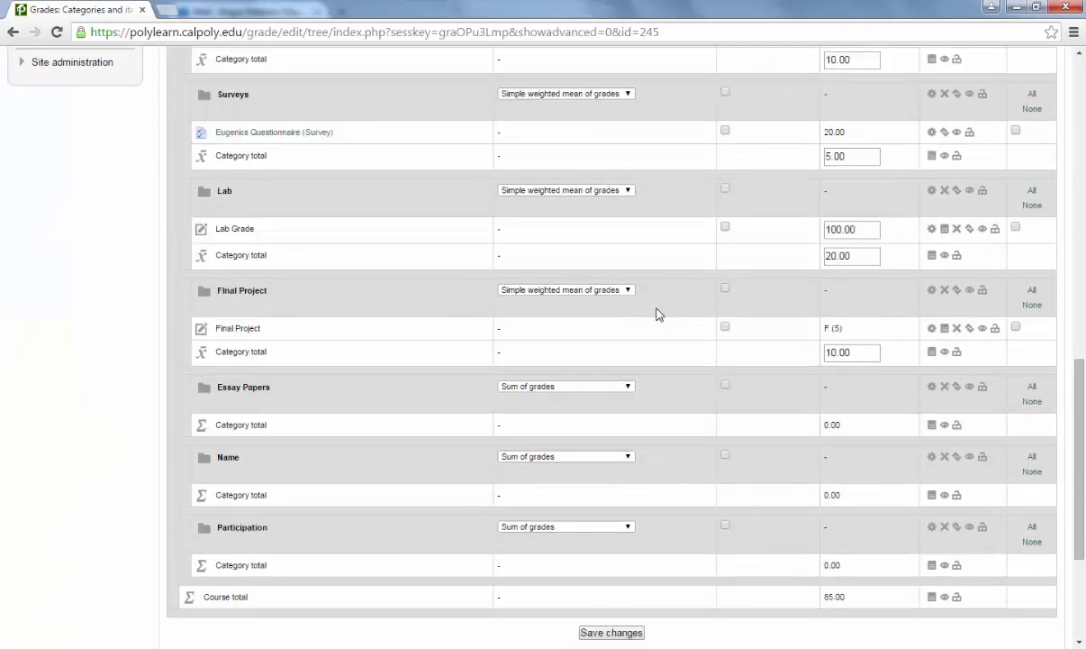
scroll(656, 313, "down", 2)
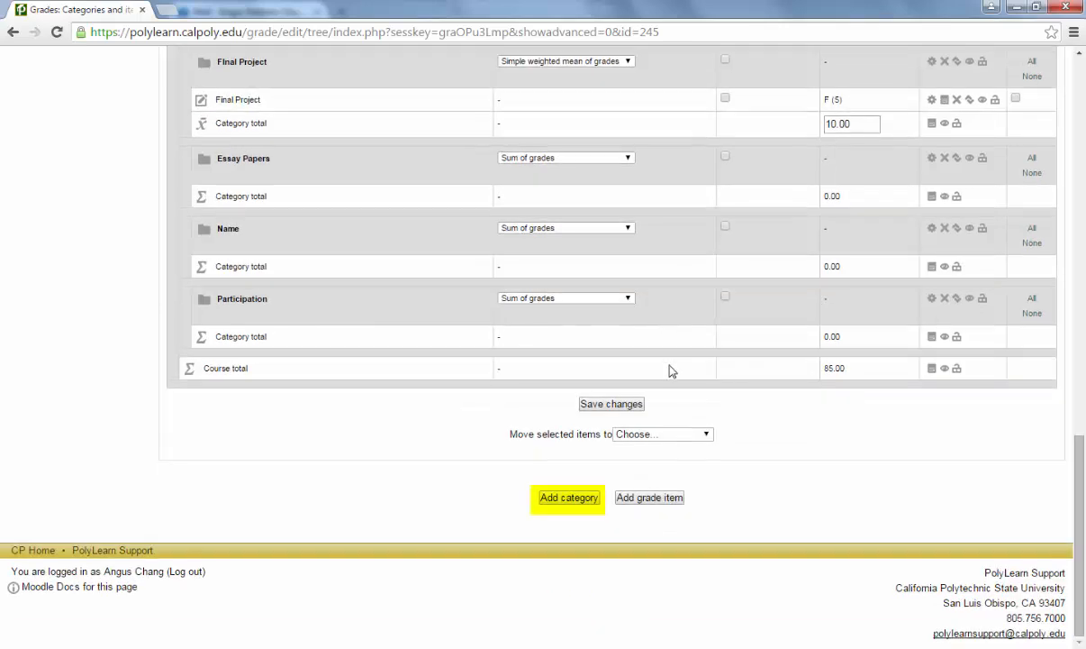
left_click(577, 499)
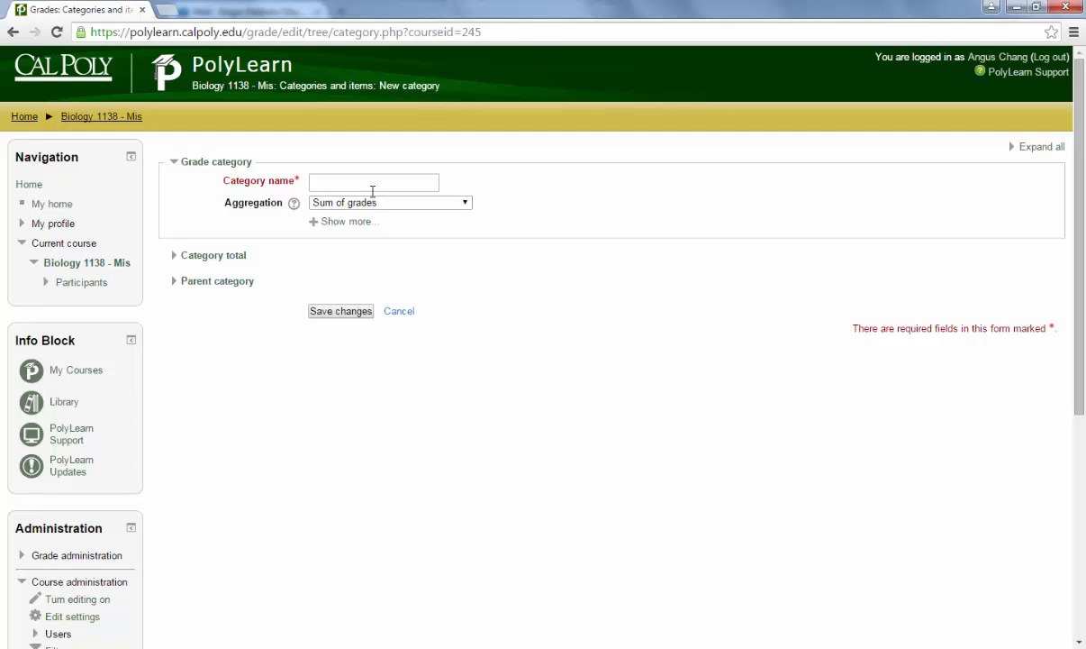
left_click(370, 184)
left_click(232, 256)
left_click(240, 427)
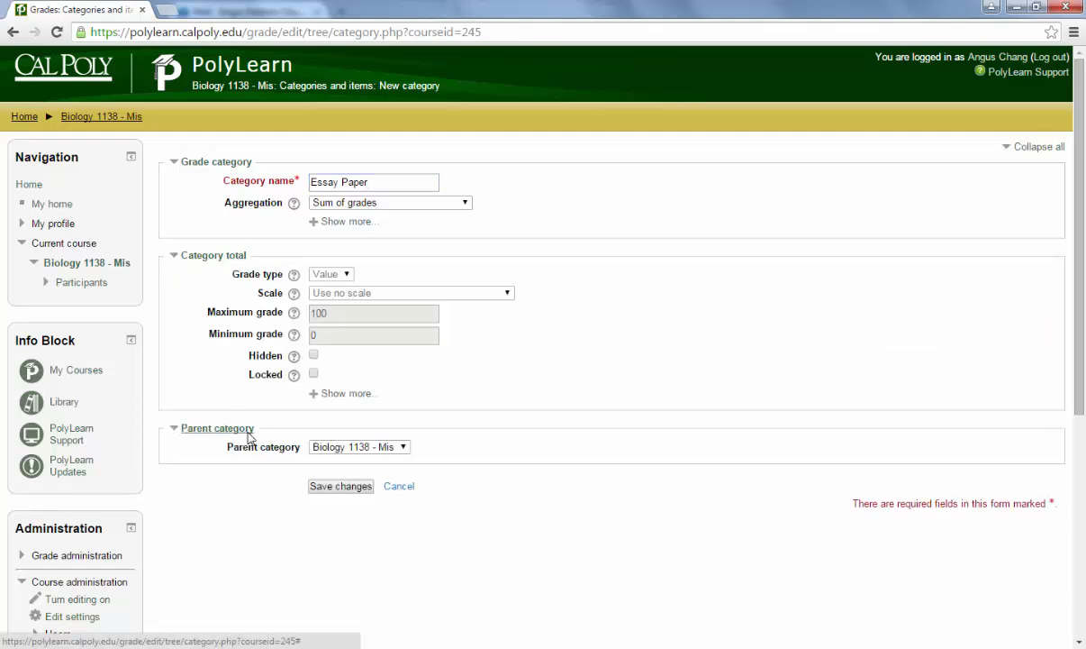
- Review the available aggregation methods and read the Aggregation help for the new category
left_click(466, 203)
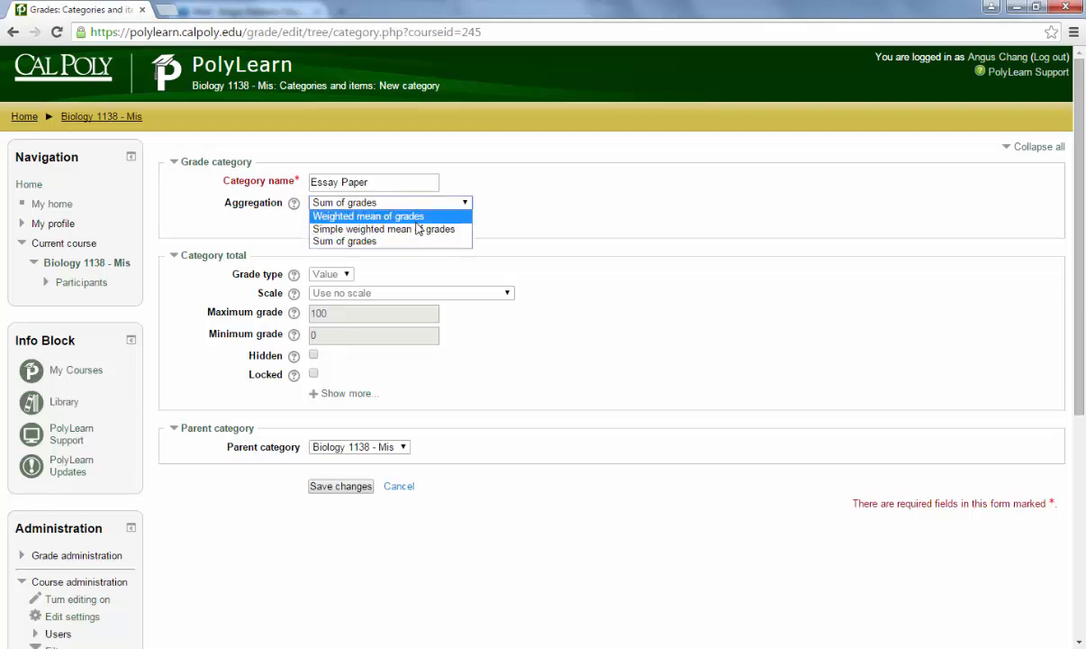
left_click(270, 212)
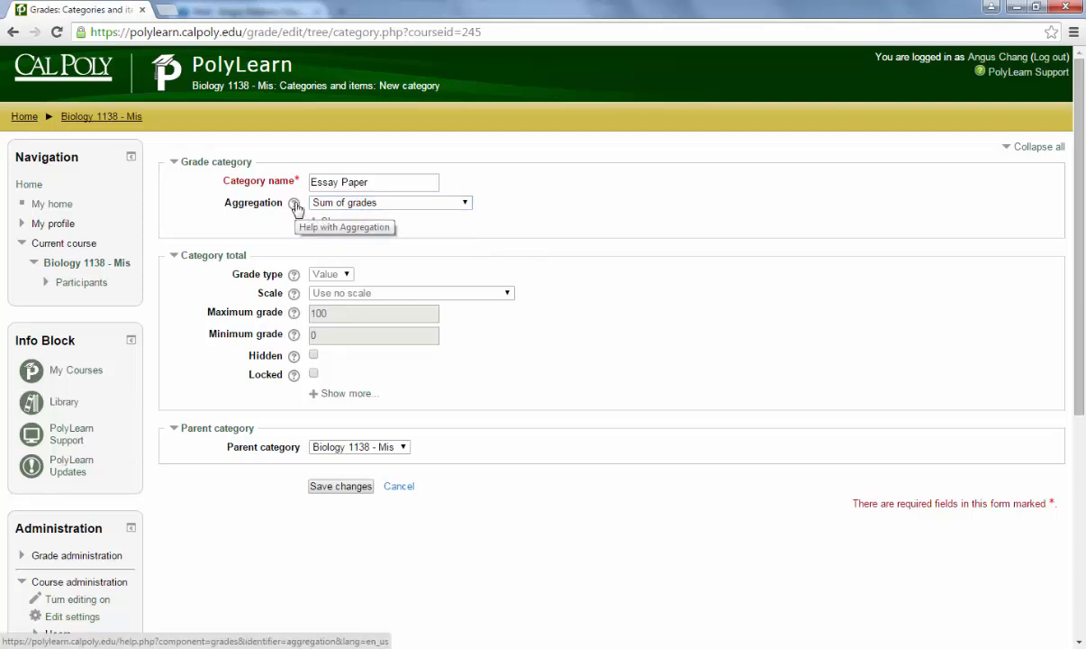
left_click(295, 205)
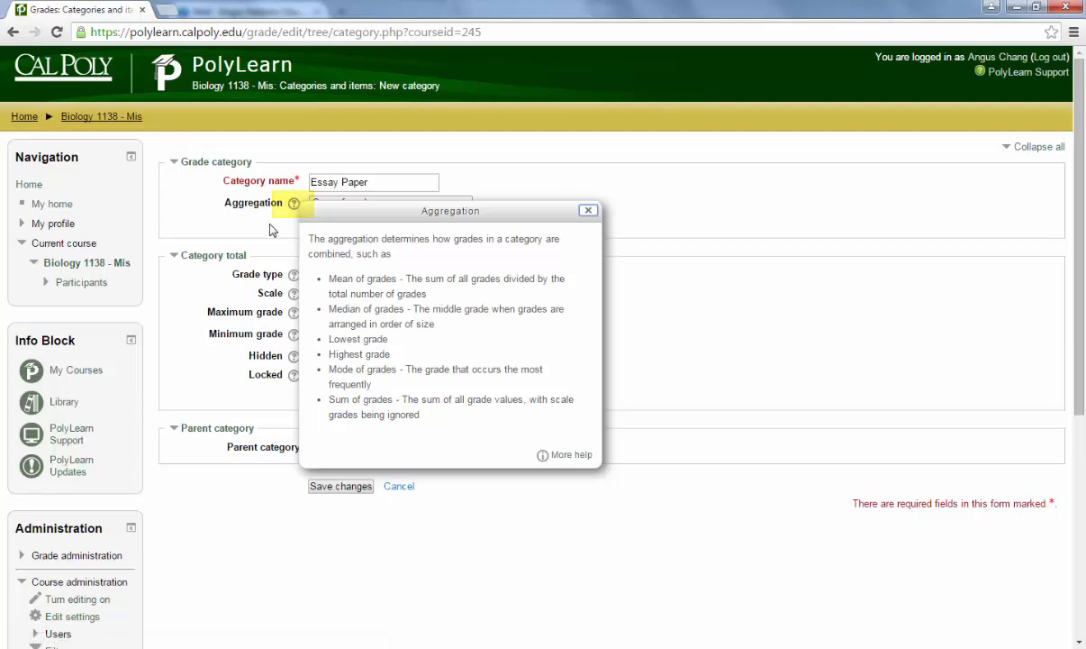
left_click(271, 227)
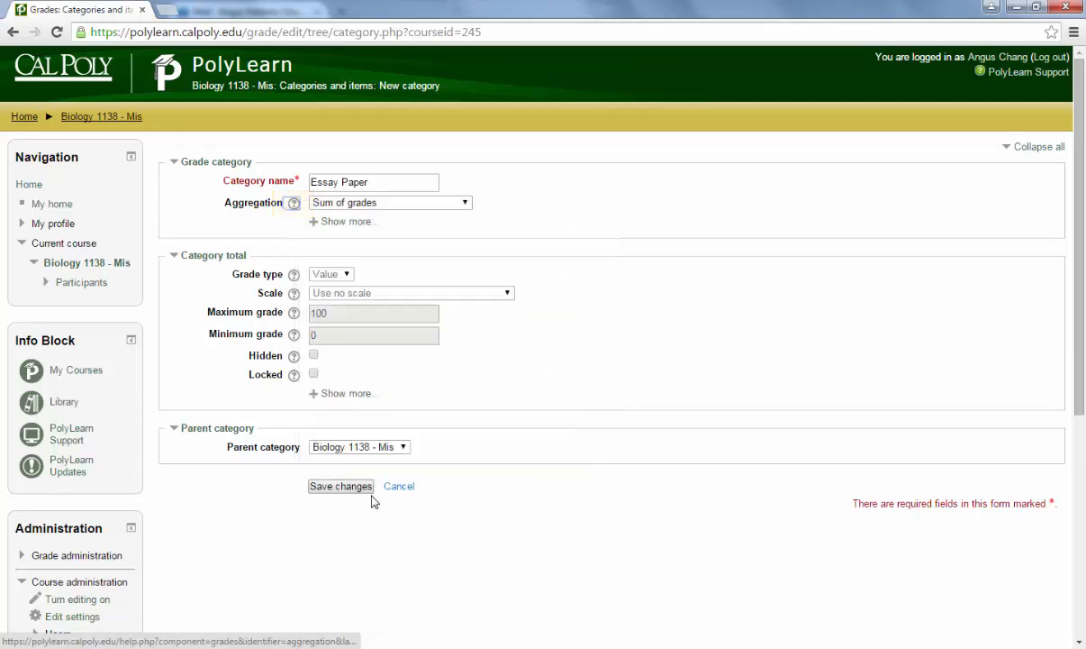
- Set Biology 1138 - Mis as the parent category and save the Essay Paper category
left_click(405, 448)
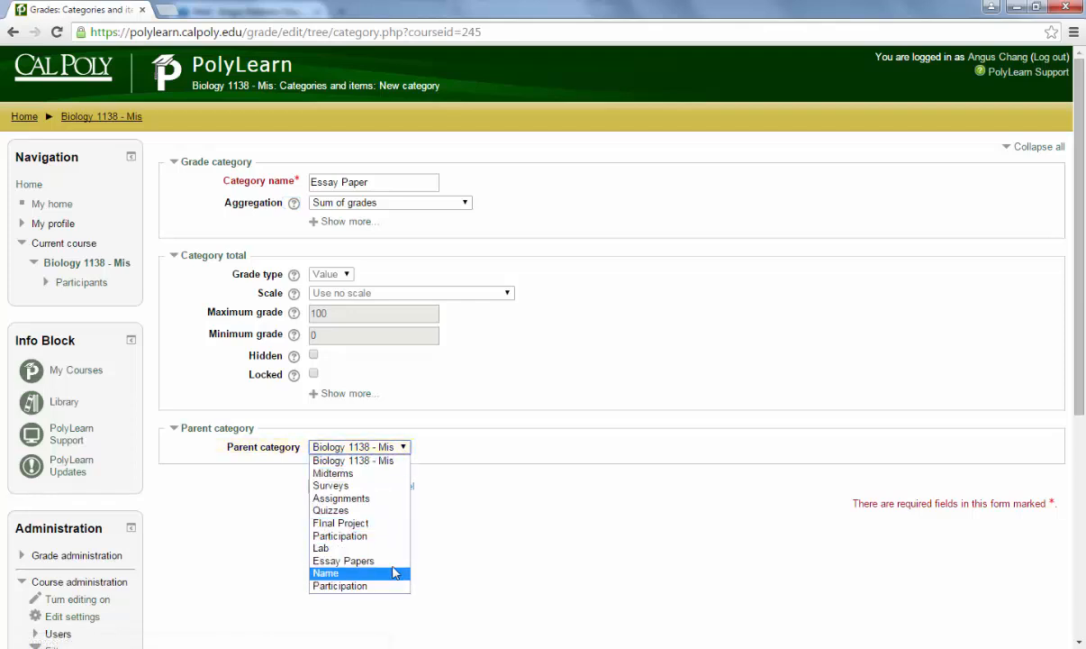
left_click(398, 461)
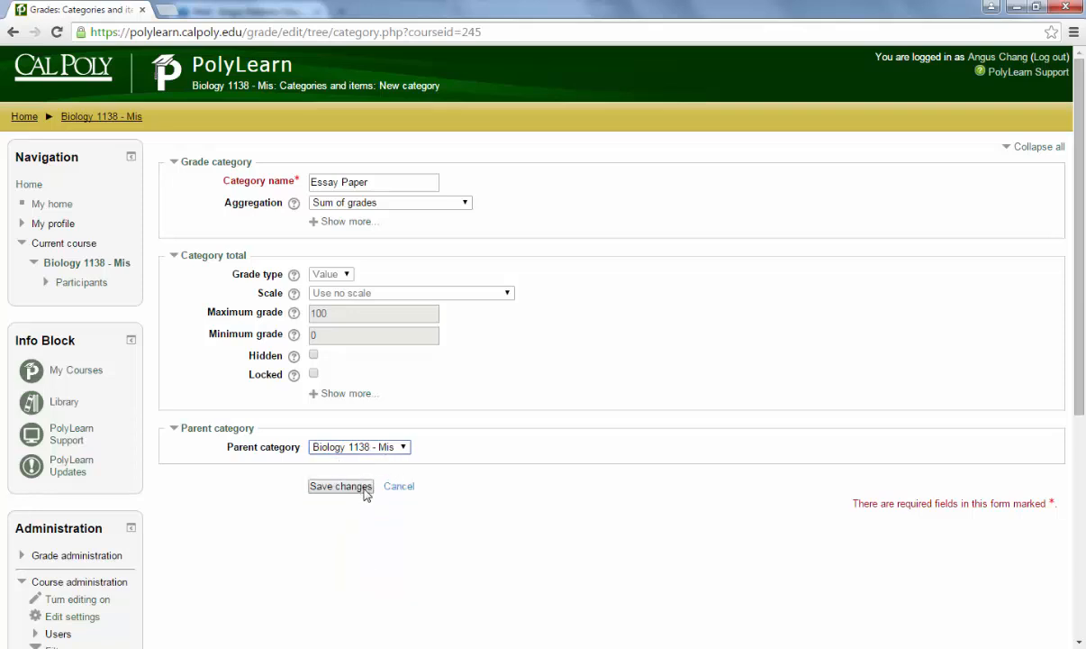
left_click(340, 487)
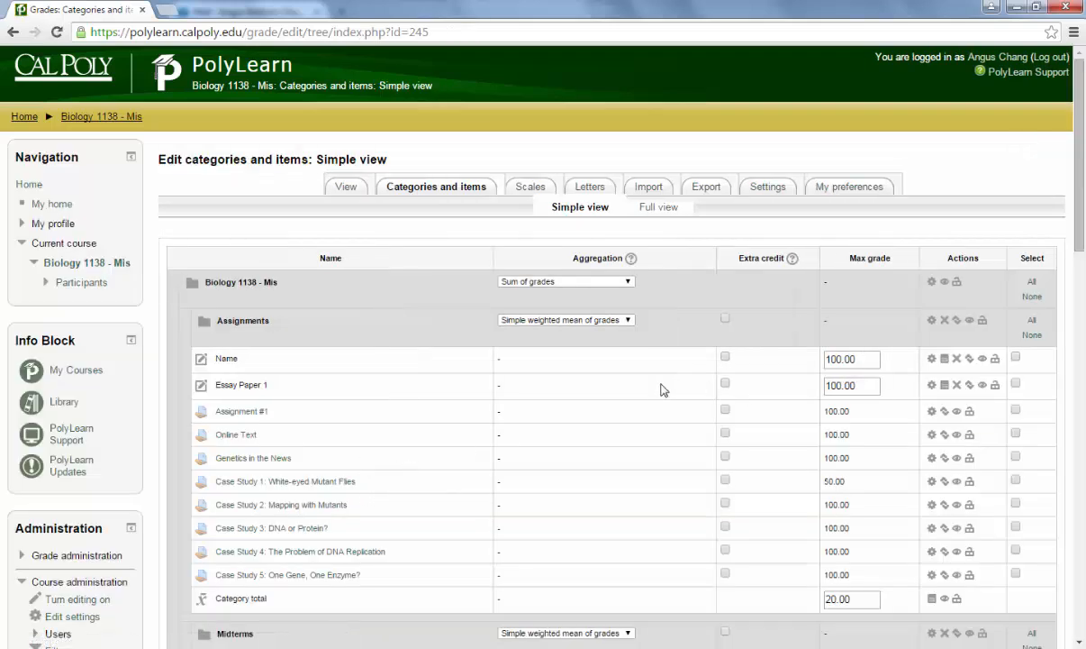
- Add a grade item named Essay 1 in the Essay Paper category and save it
scroll(658, 392, "down", 7)
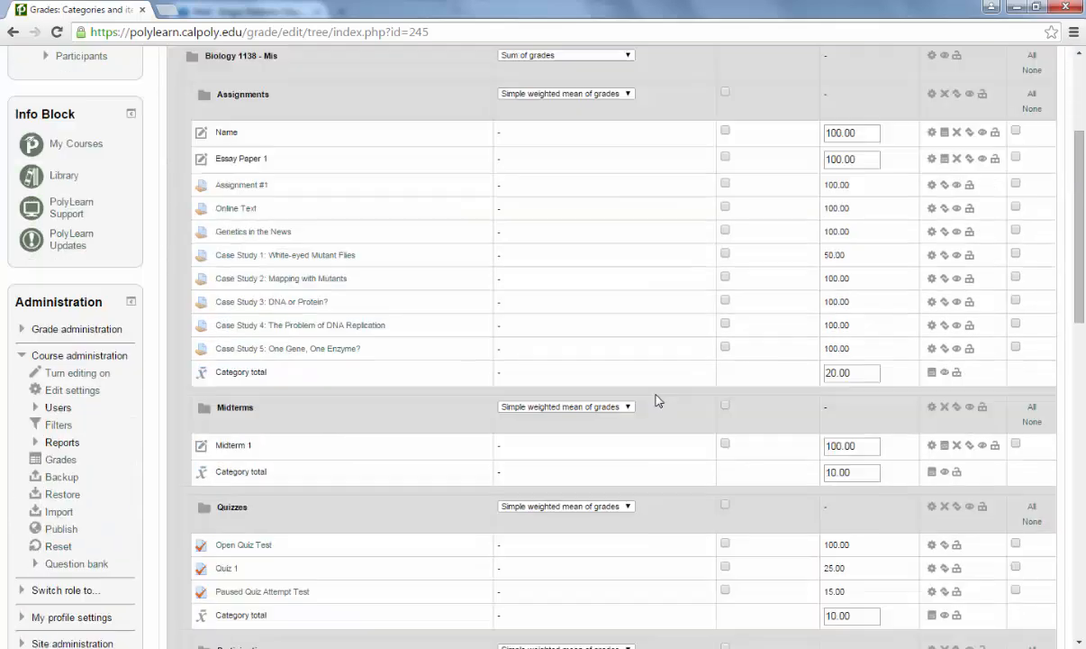
scroll(657, 410, "down", 6)
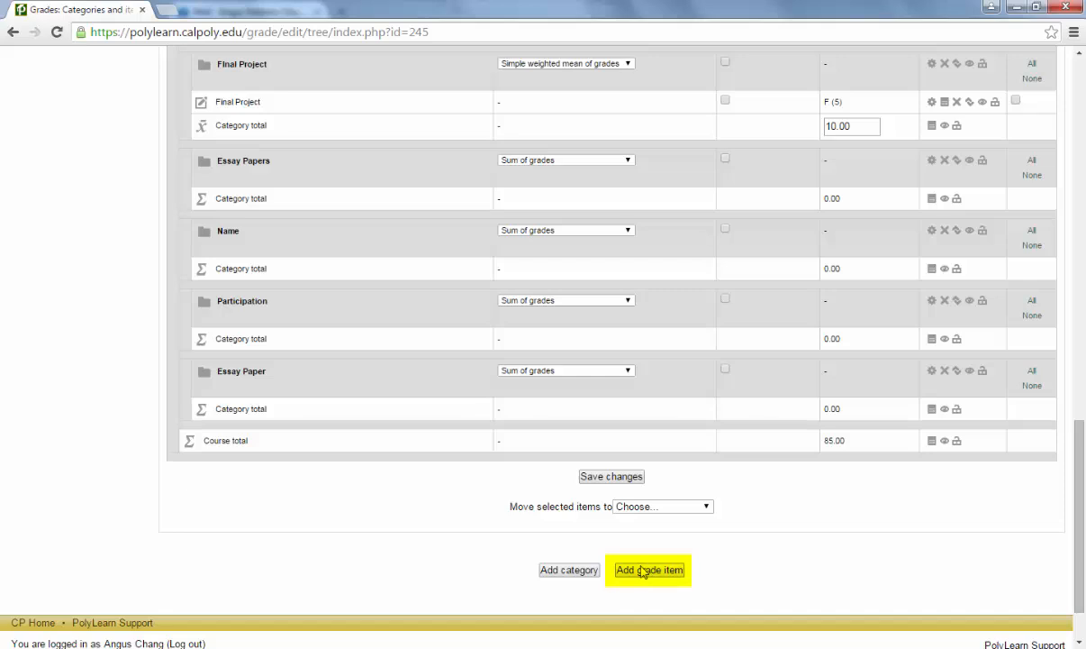
left_click(641, 571)
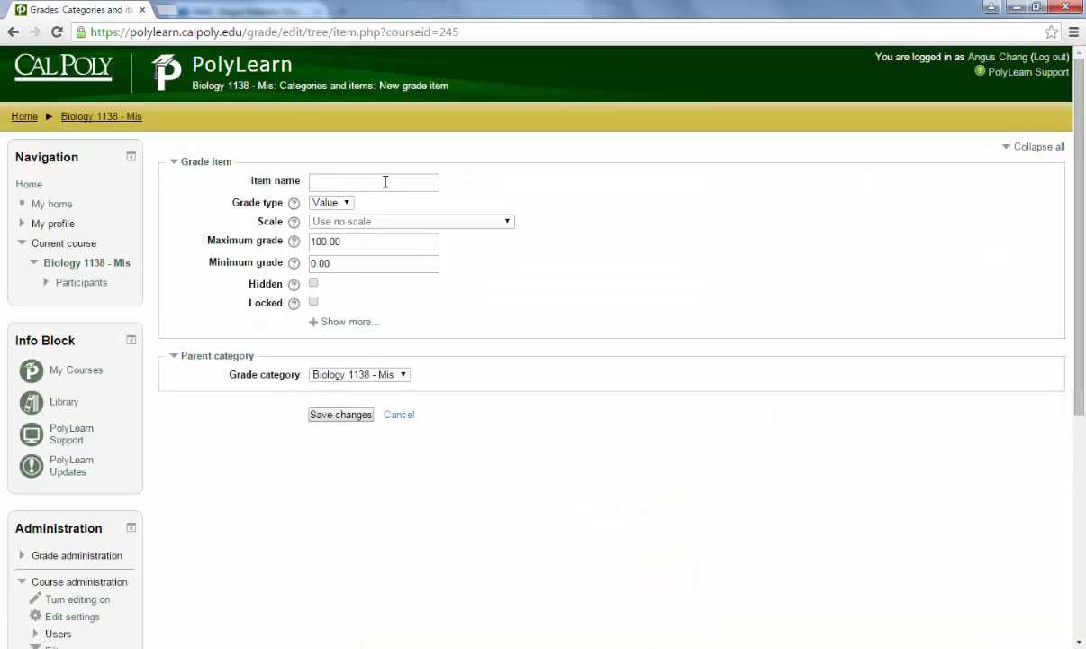
left_click(386, 181)
left_click(407, 378)
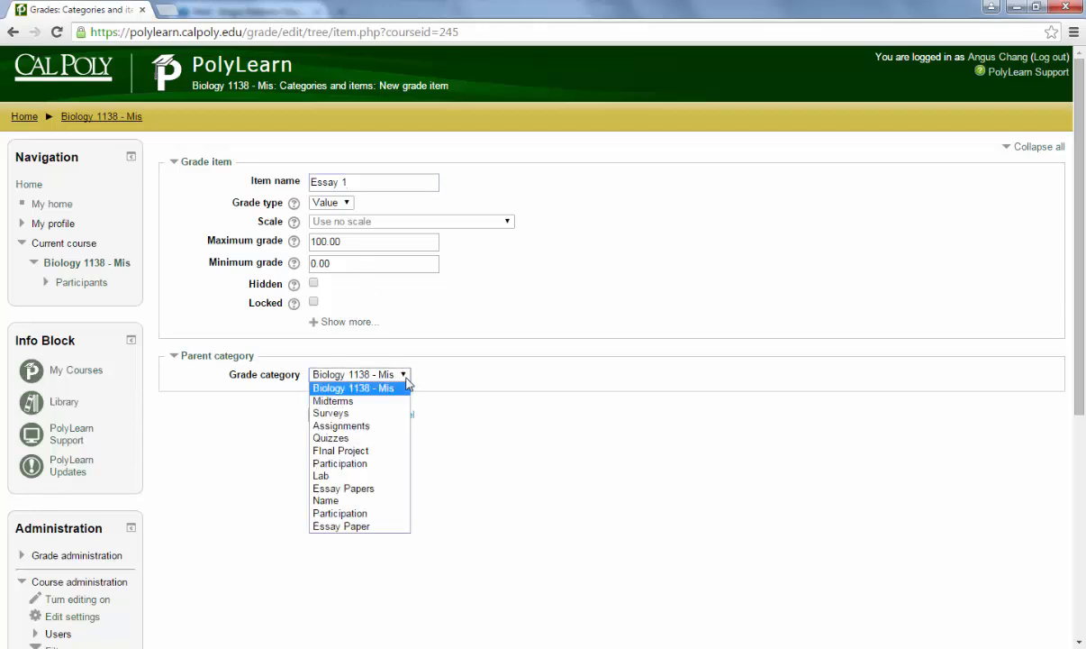
left_click(376, 526)
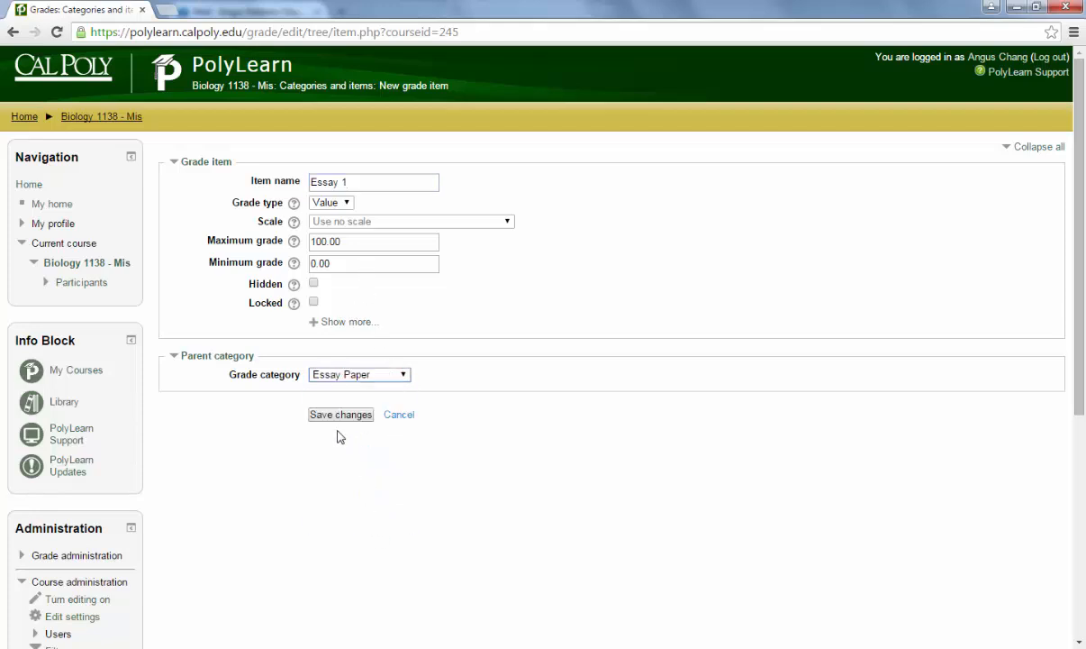
left_click(337, 417)
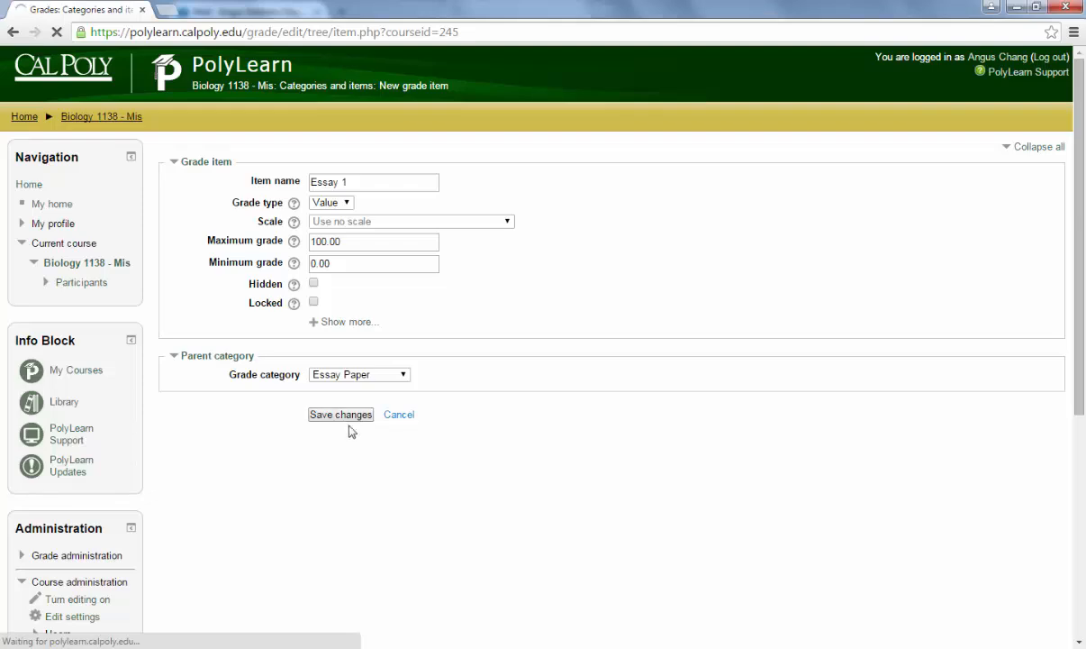
- Move the Essay 1 grade item from the Essay Paper category to Assignments
scroll(443, 392, "down", 11)
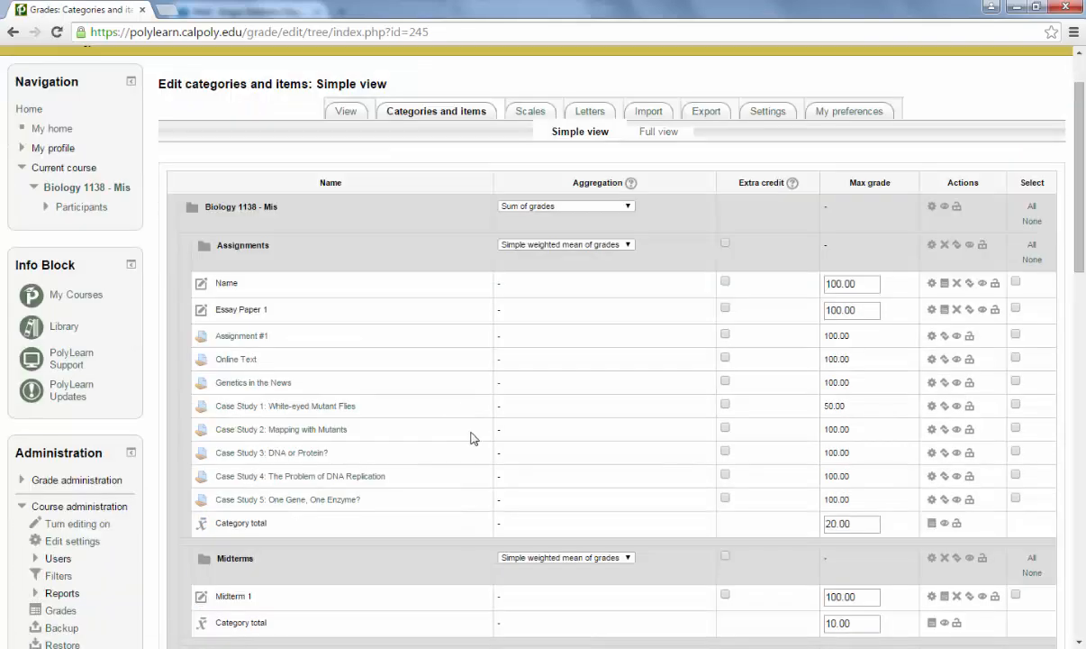
scroll(469, 443, "down", 2)
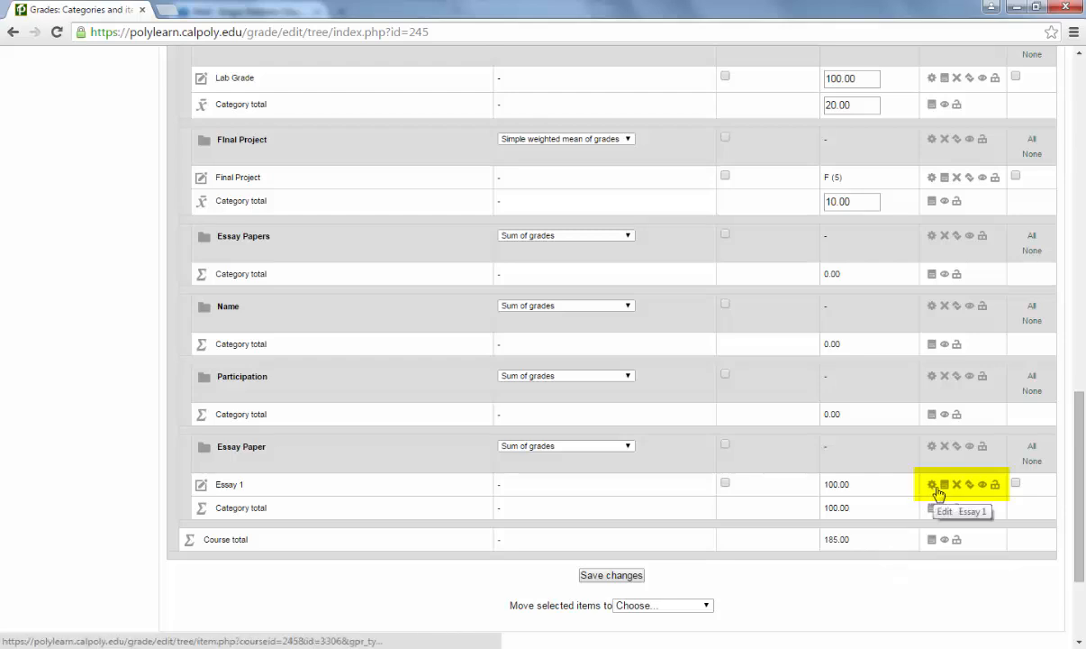
left_click(1016, 482)
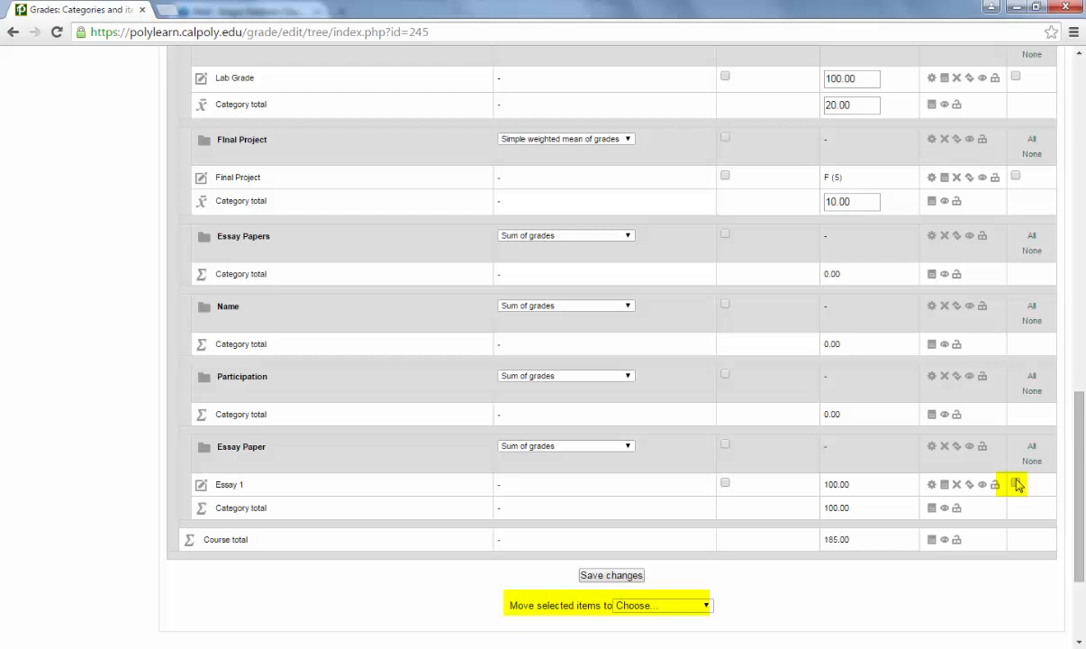
left_click(690, 606)
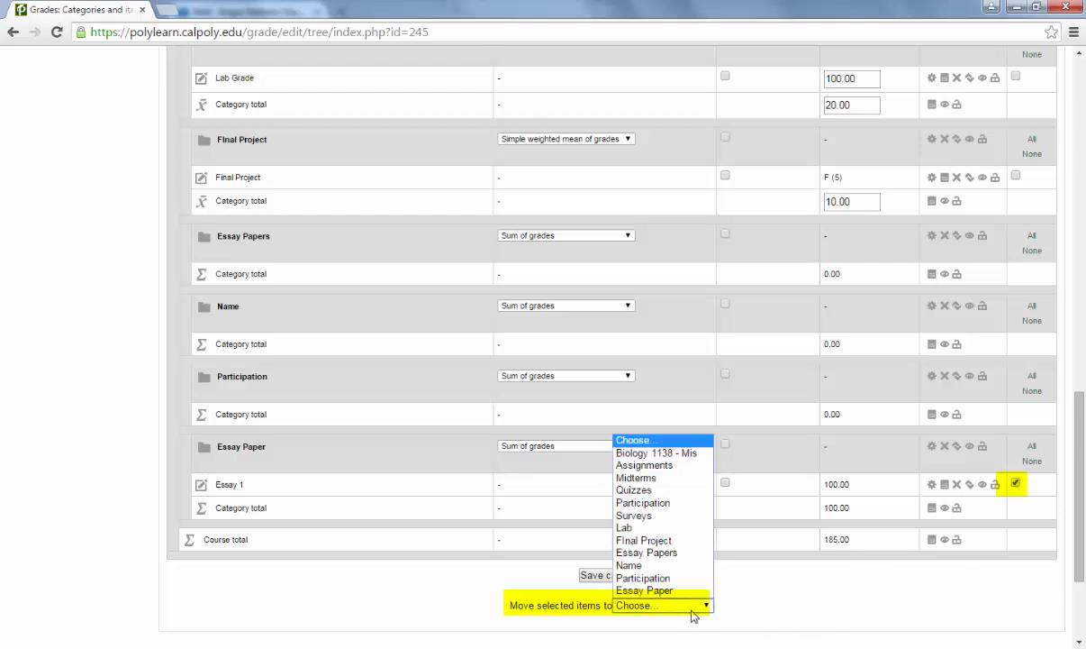
left_click(665, 466)
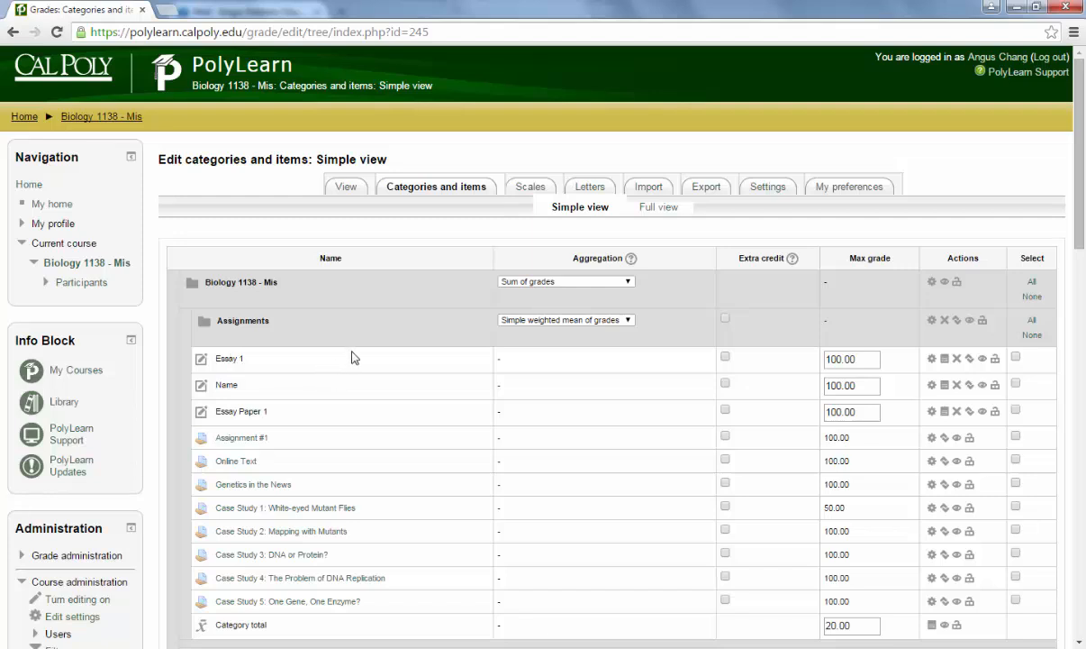
- Open the Grader report from the gradebook's category setup and turn editing on
left_click(344, 197)
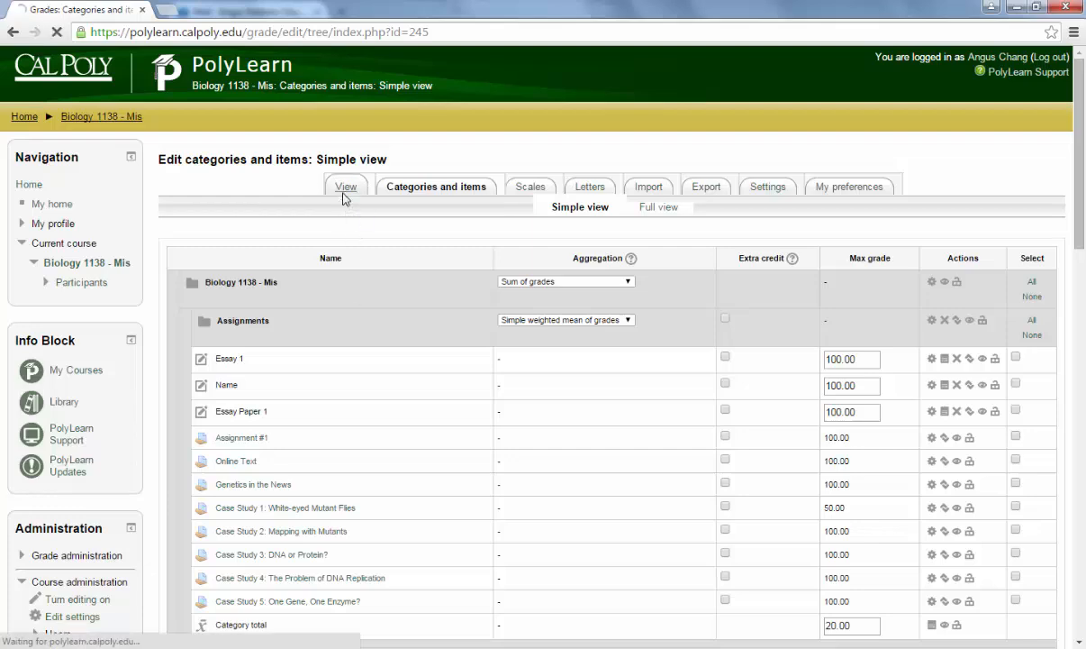
scroll(966, 185, "down", 2)
scroll(966, 184, "up", 2)
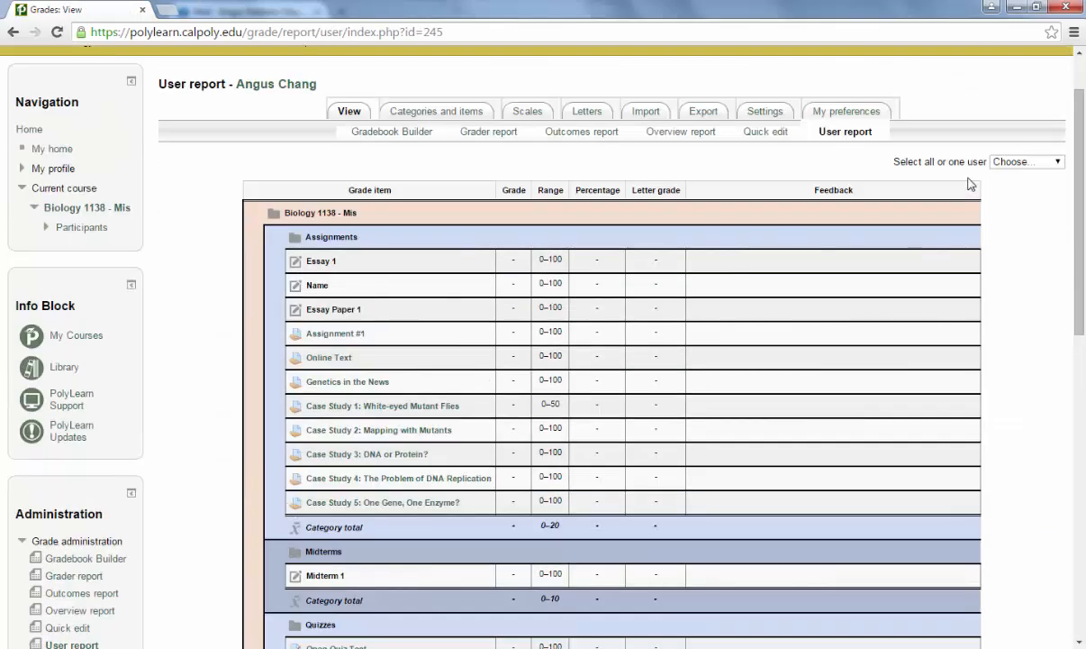
left_click(496, 134)
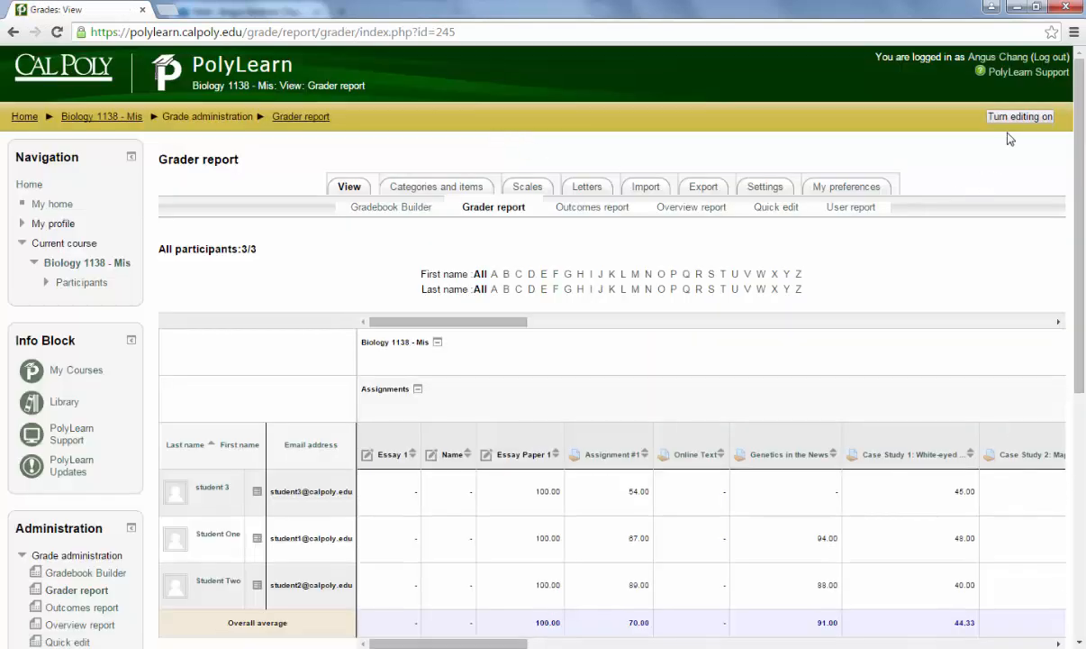
left_click(1011, 122)
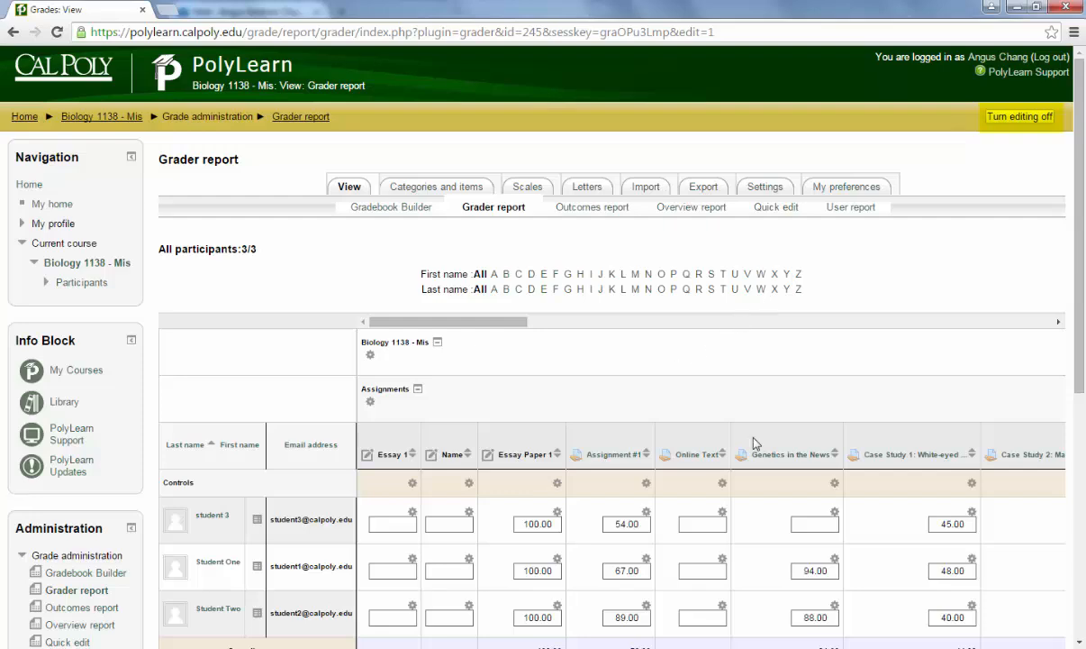
- Enter a grade of 100 in the Online Text column for all three students and update the Grader report
scroll(603, 443, "down", 1)
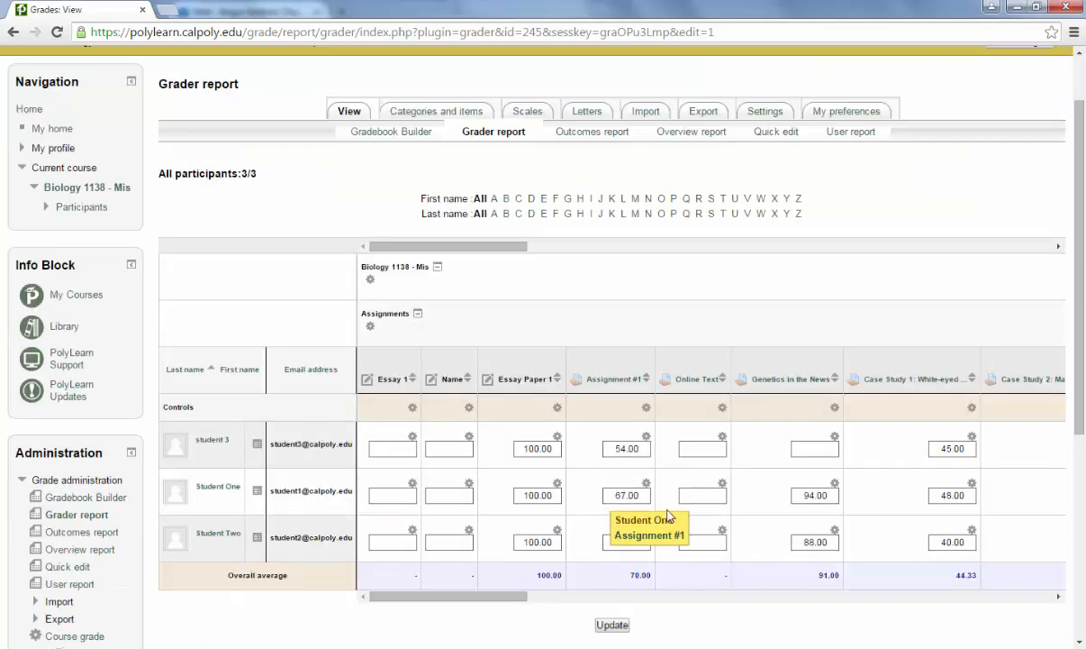
left_click(698, 446)
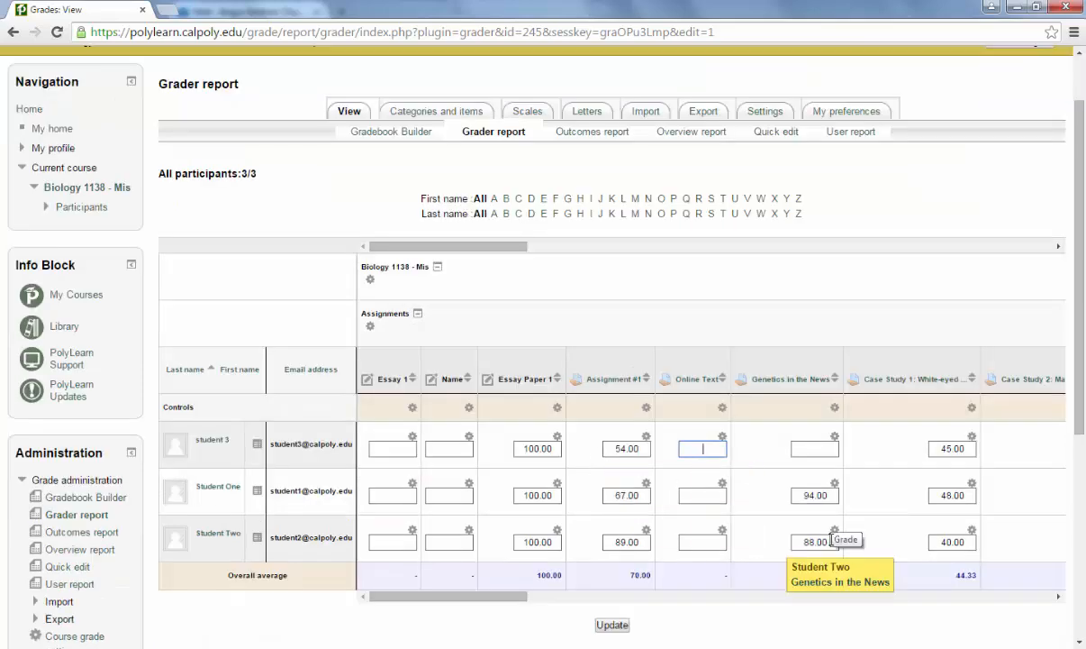
type("100")
key("Tab")
type("100")
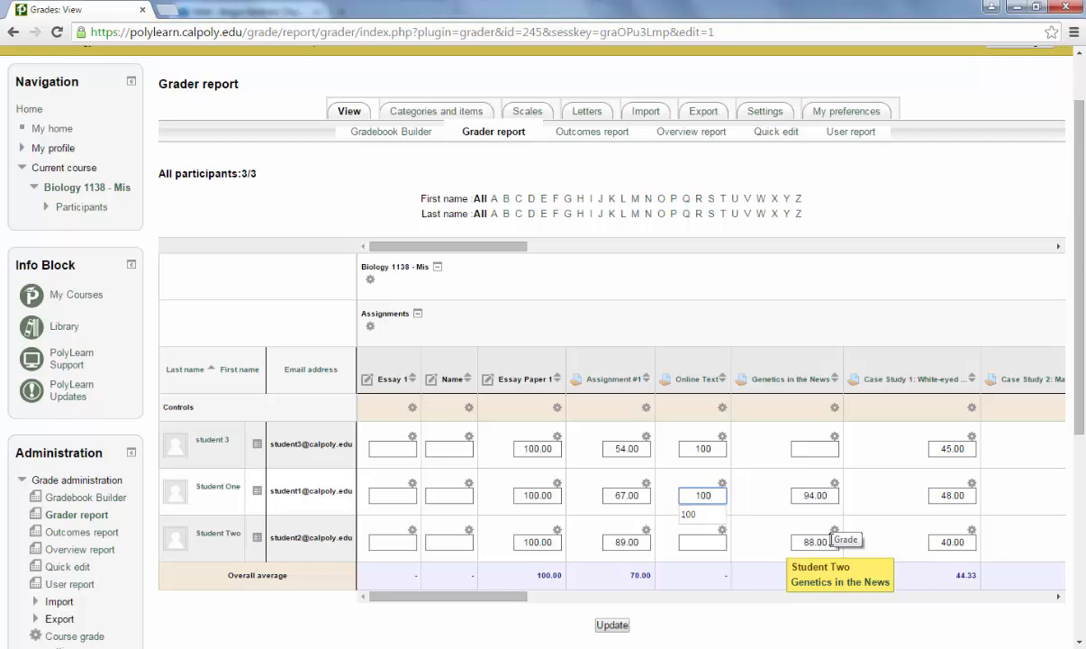
key("Tab")
type("100")
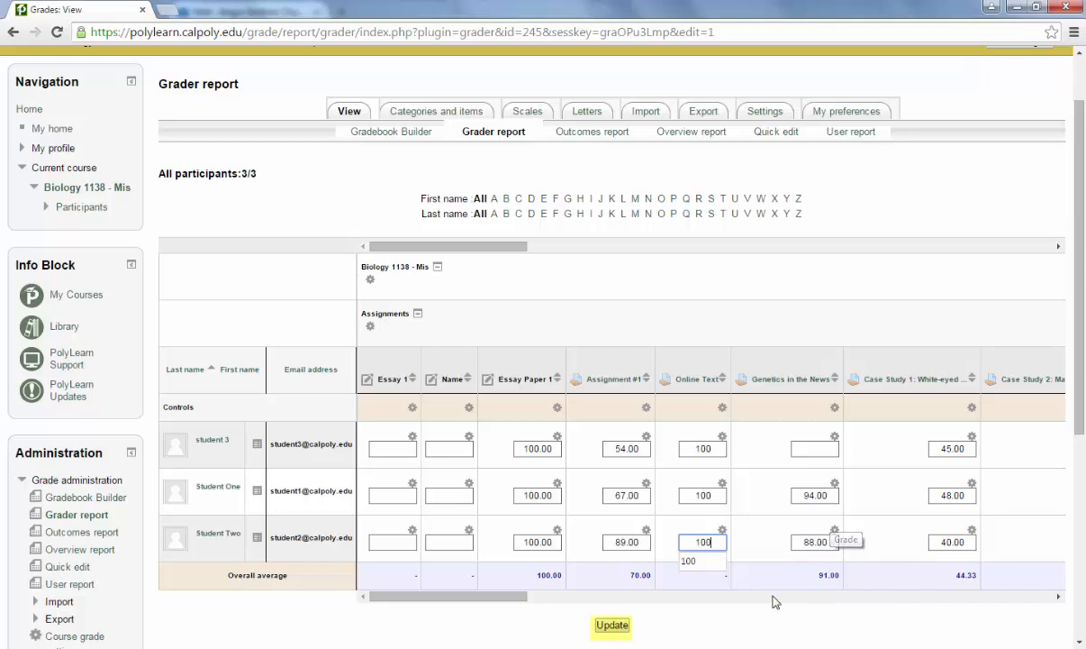
left_click(614, 631)
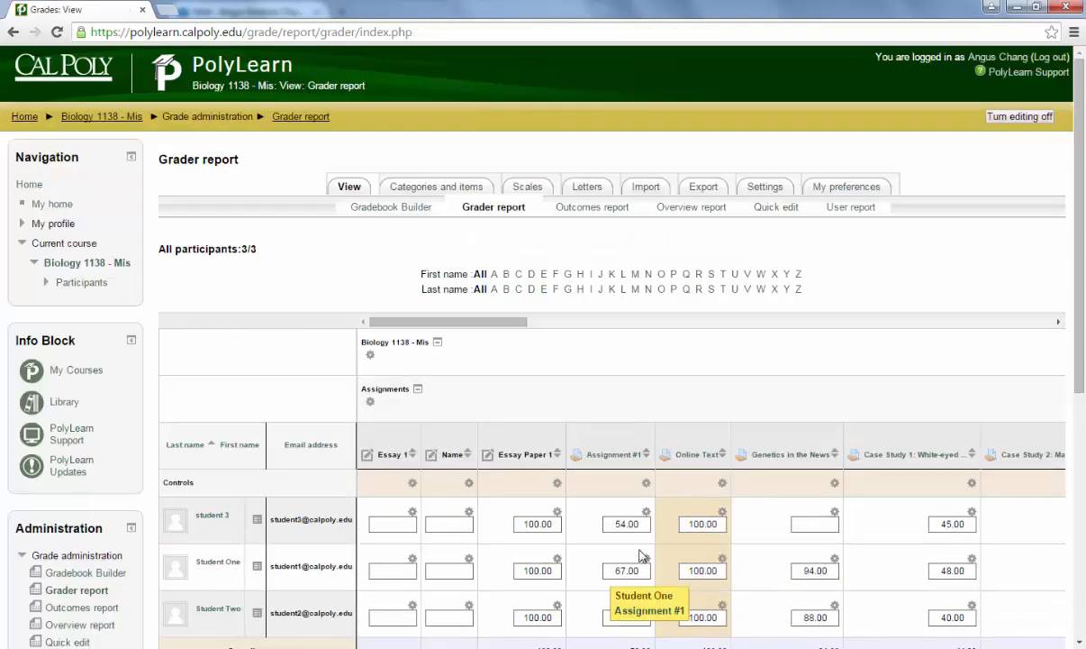
- Open the submissions of Case Study 1: White-eyed Mutant Flies for grading and download all submissions
scroll(642, 555, "down", 1)
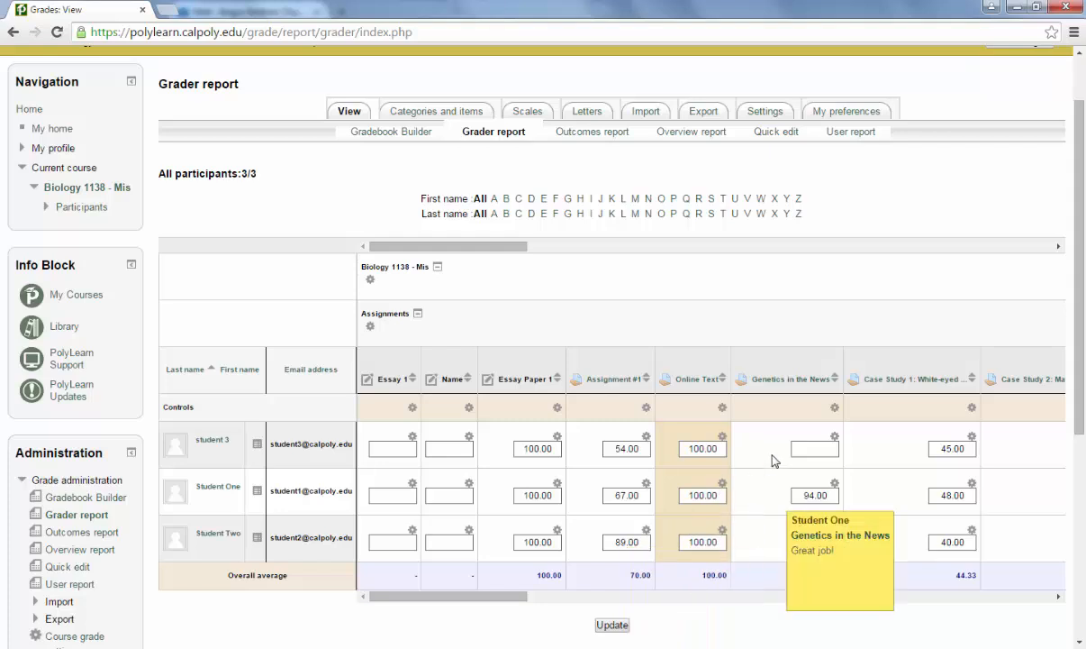
left_click(899, 382)
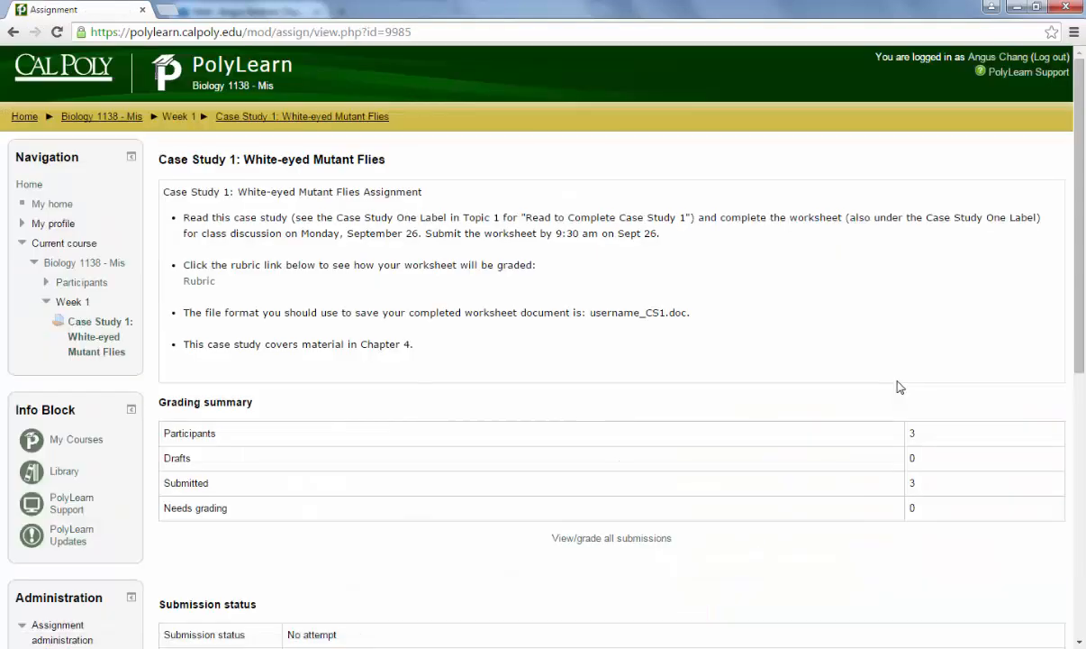
left_click(633, 542)
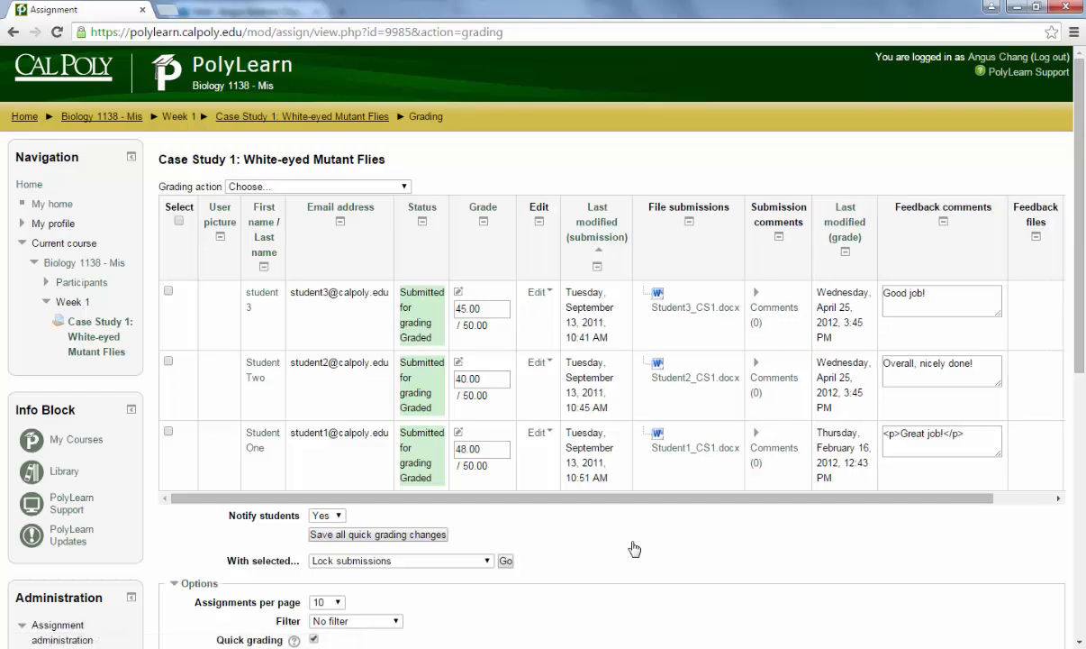
left_click(404, 188)
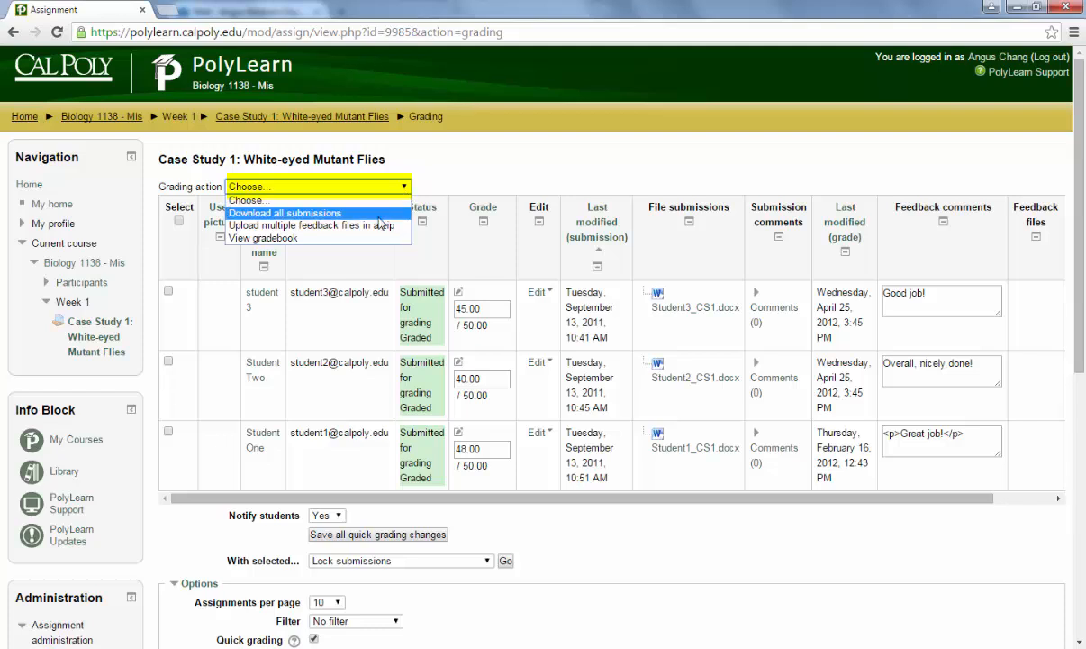
left_click(380, 216)
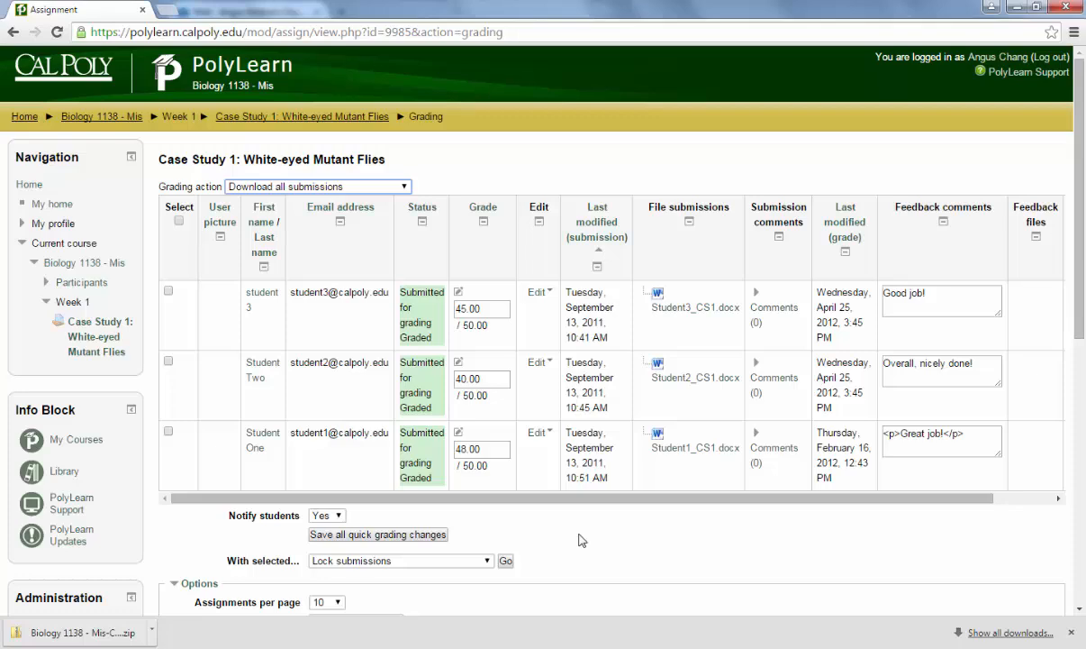
- Review the quick grading options, grades and feedback for Case Study 1 and save all quick grading changes
scroll(581, 538, "down", 3)
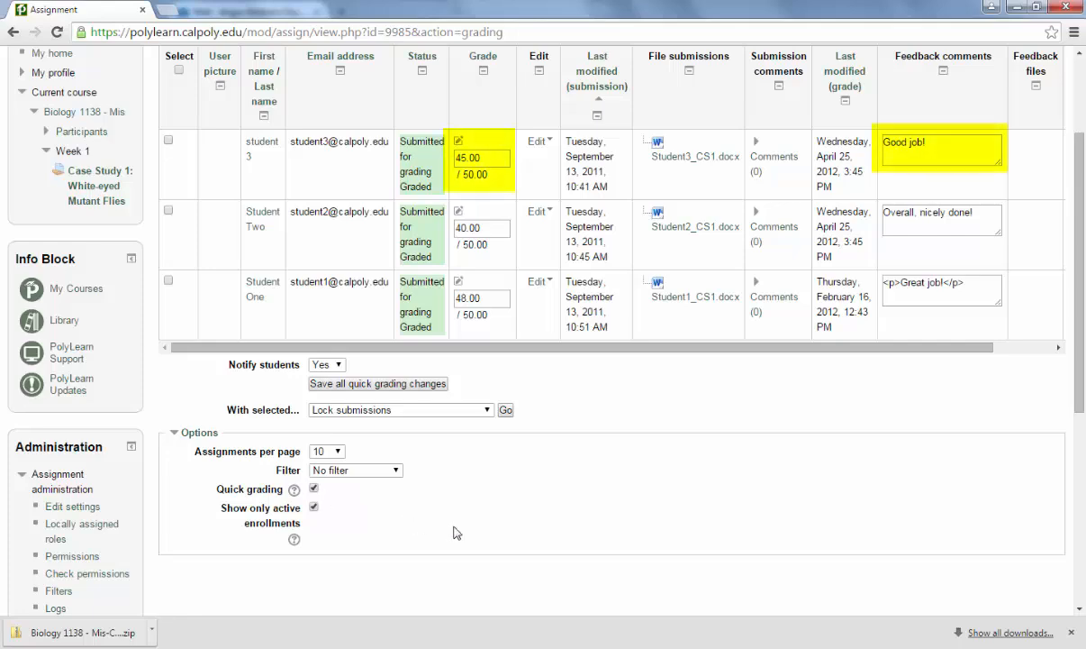
scroll(428, 501, "up", 3)
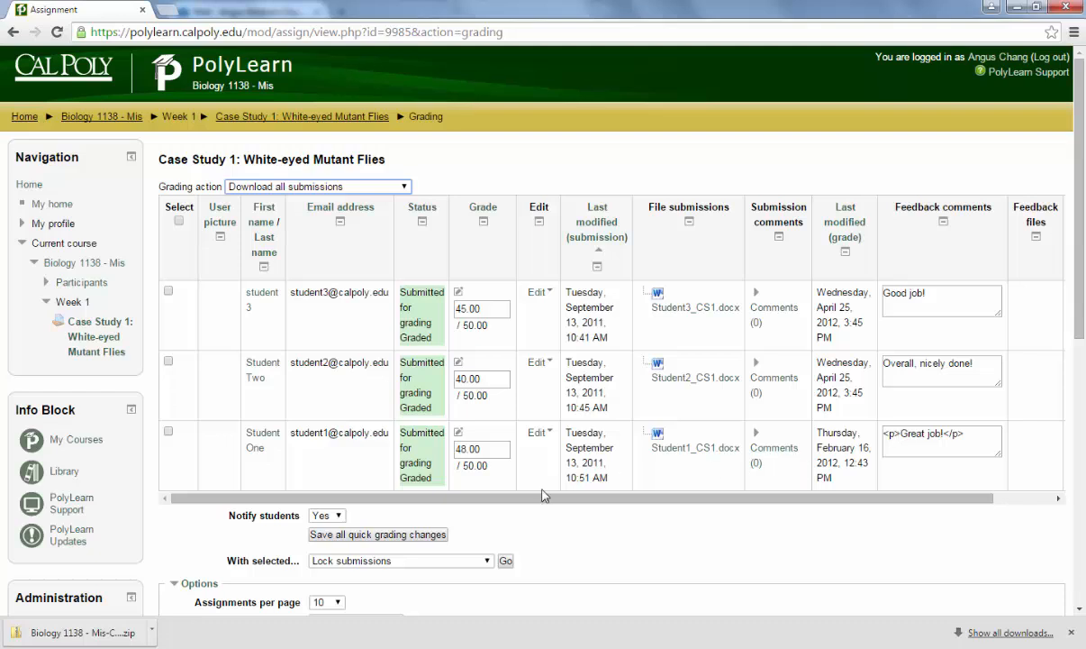
left_click(368, 535)
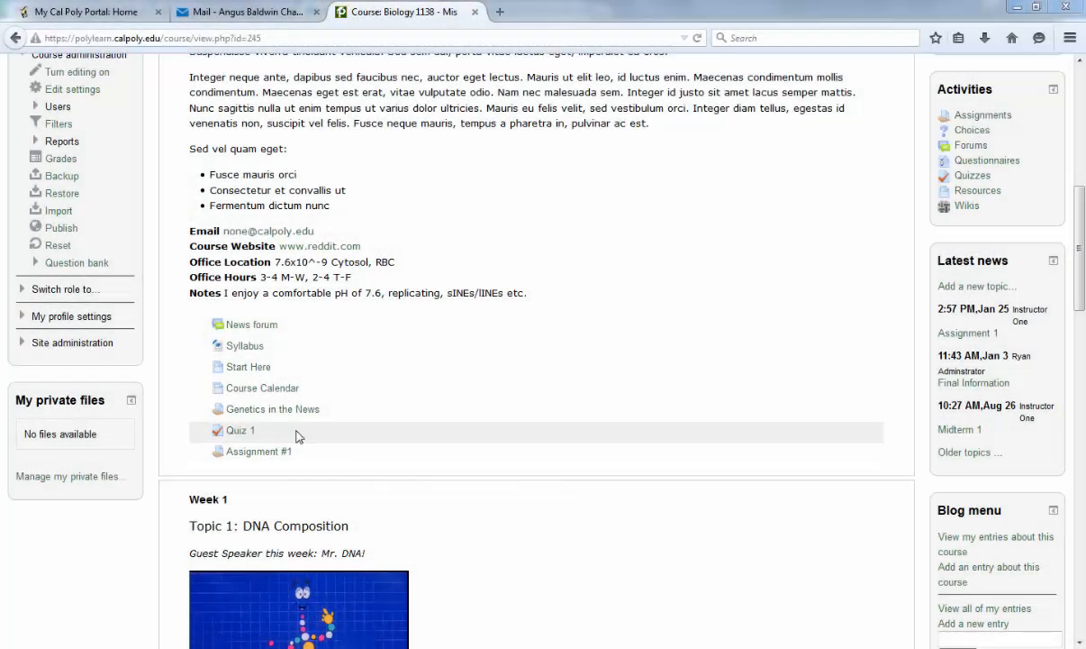
- Open Quiz 1 from the course page and examine the graded attempts and per-question scores
left_click(241, 431)
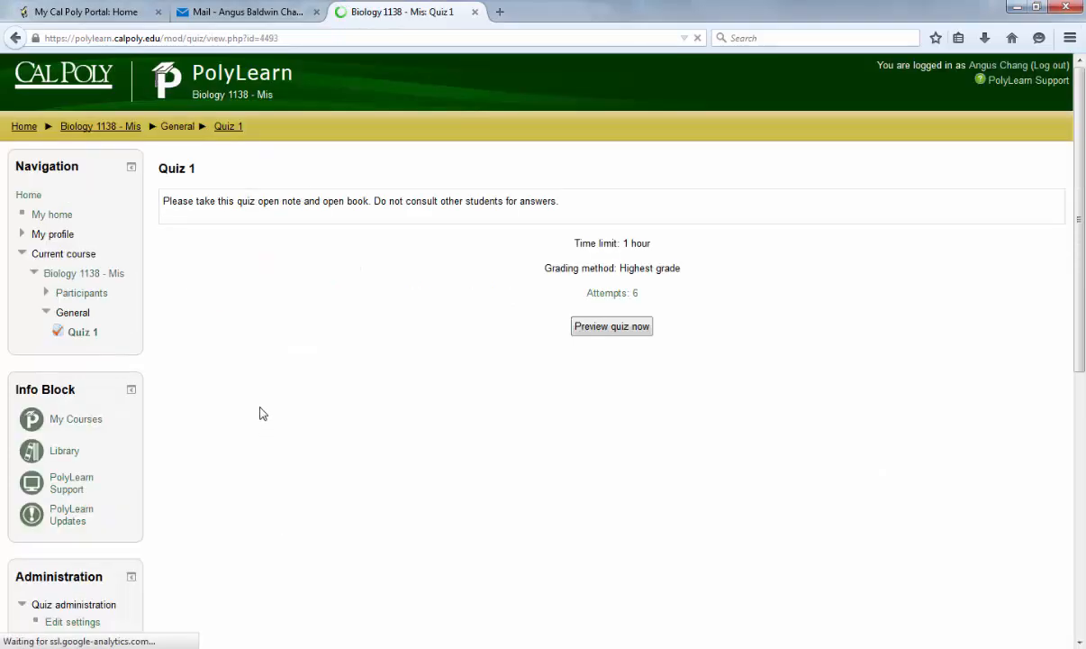
left_click(611, 297)
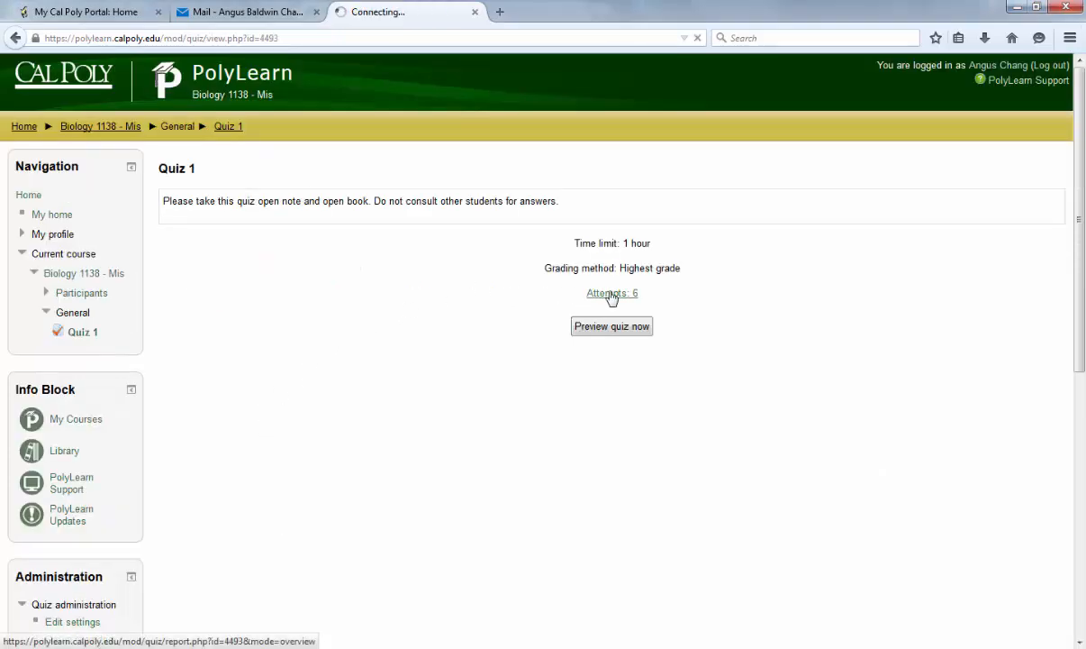
scroll(739, 304, "down", 8)
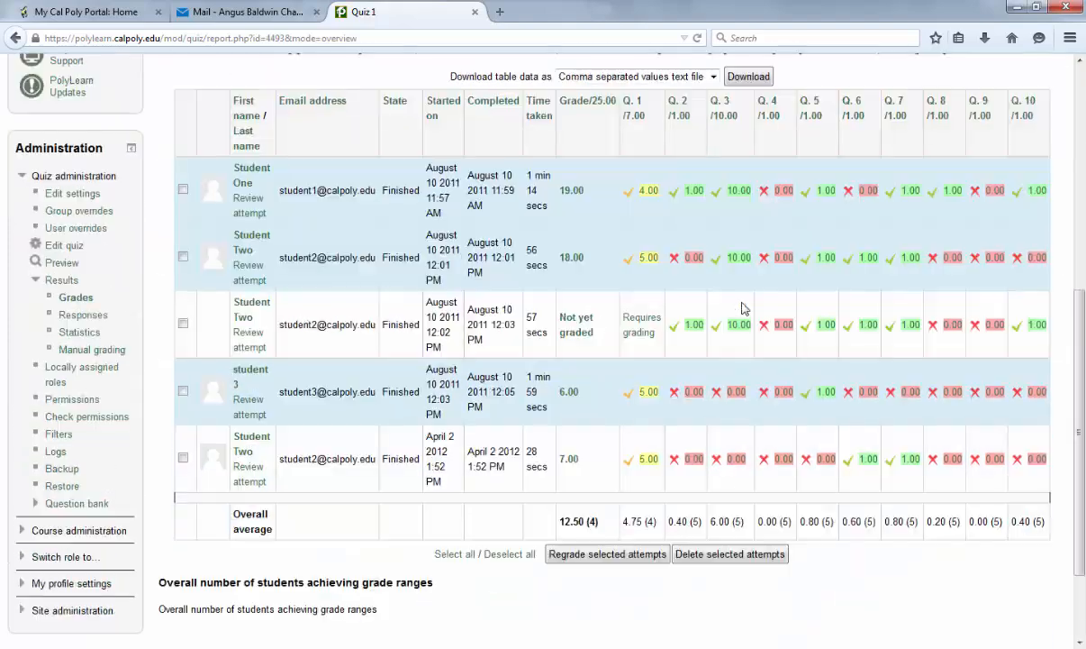
scroll(747, 308, "up", 2)
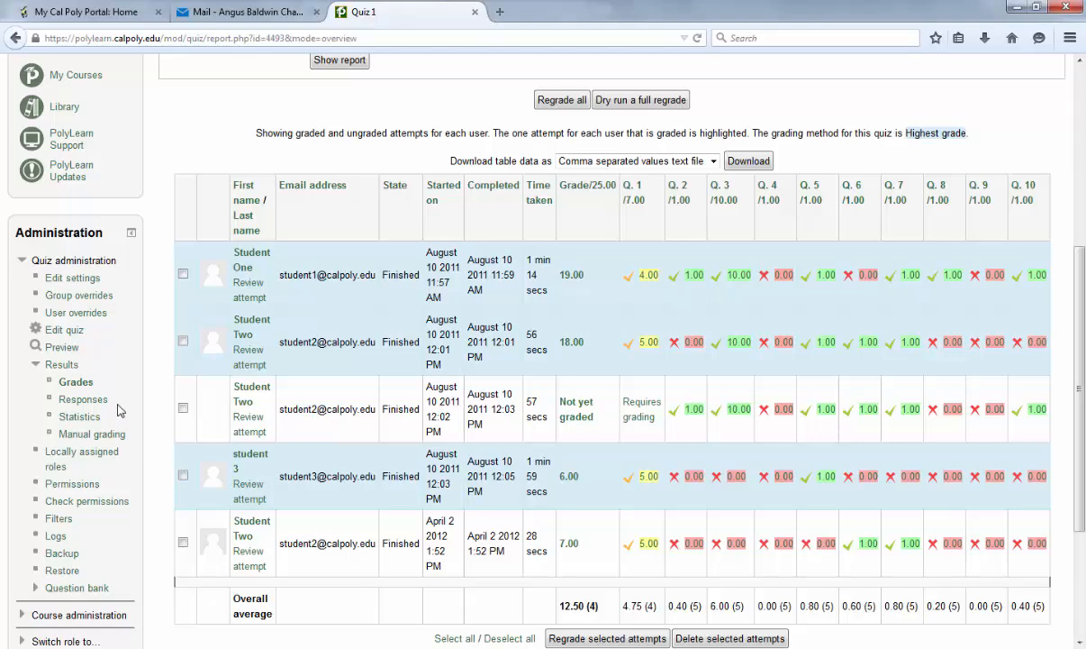
scroll(114, 387, "up", 4)
- Return to the Biology 1138 - Mis course, open its grades and turn editing on in the Grader report
left_click(81, 102)
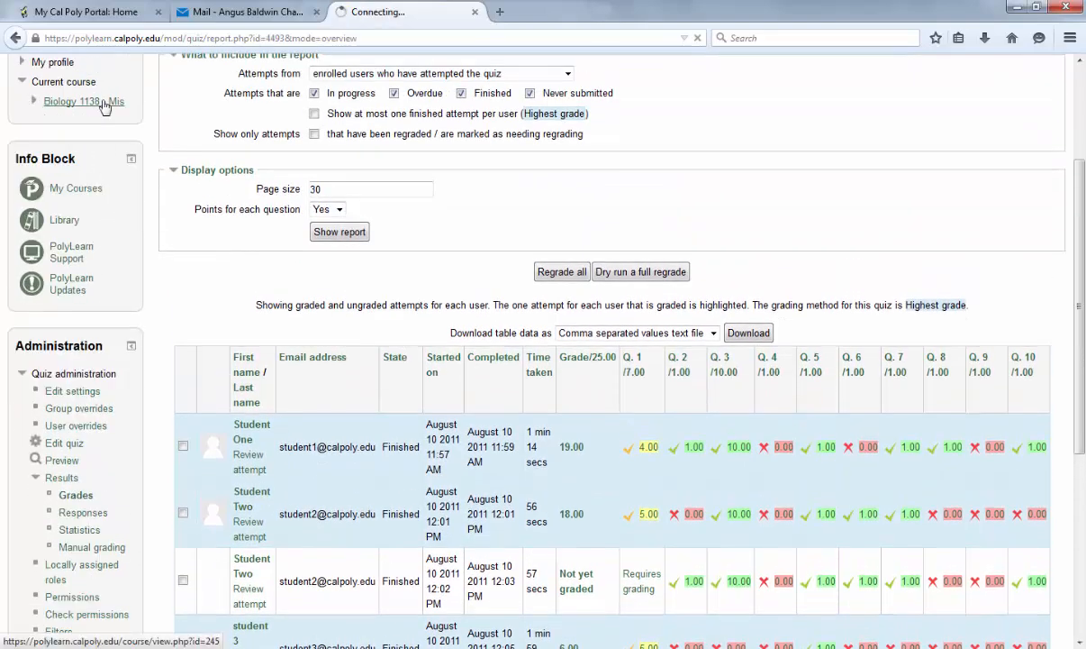
scroll(176, 266, "down", 3)
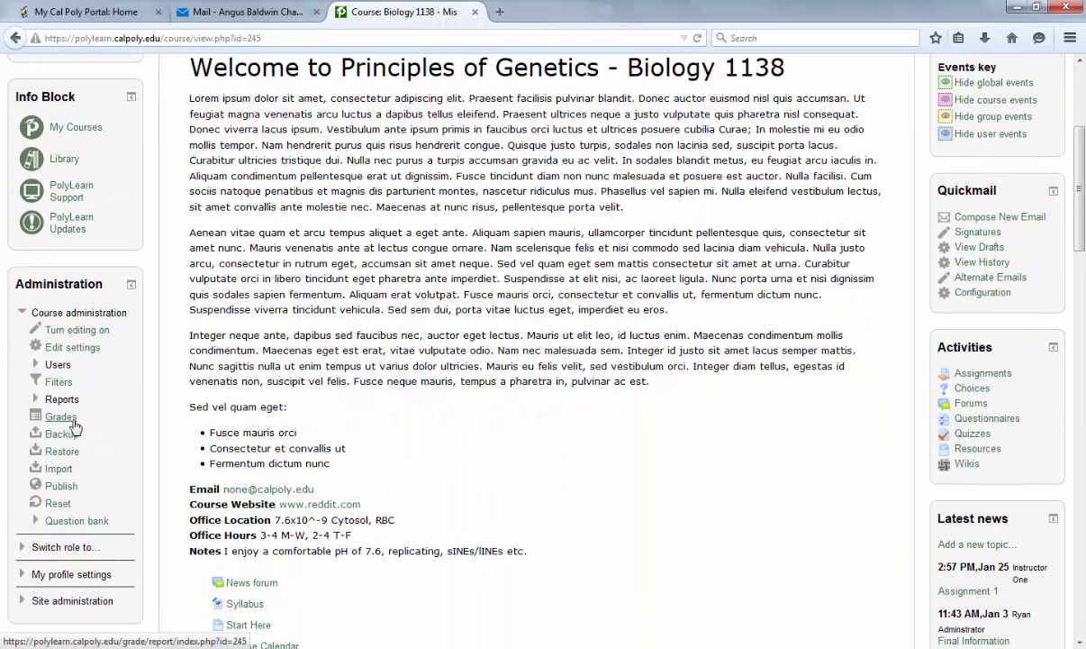
left_click(70, 420)
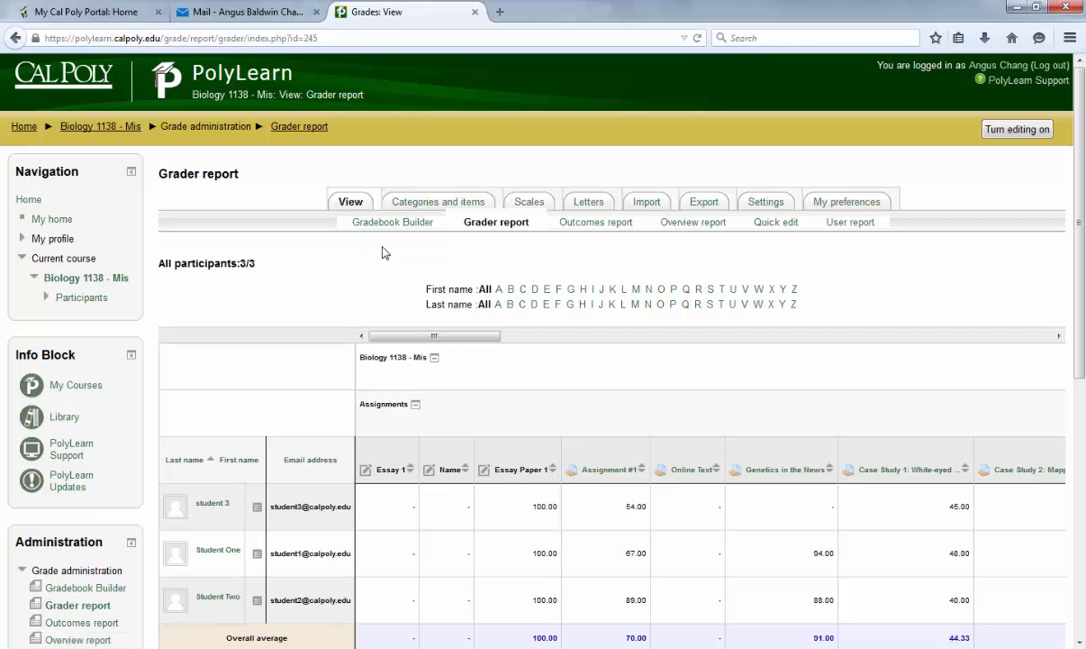
left_click(991, 128)
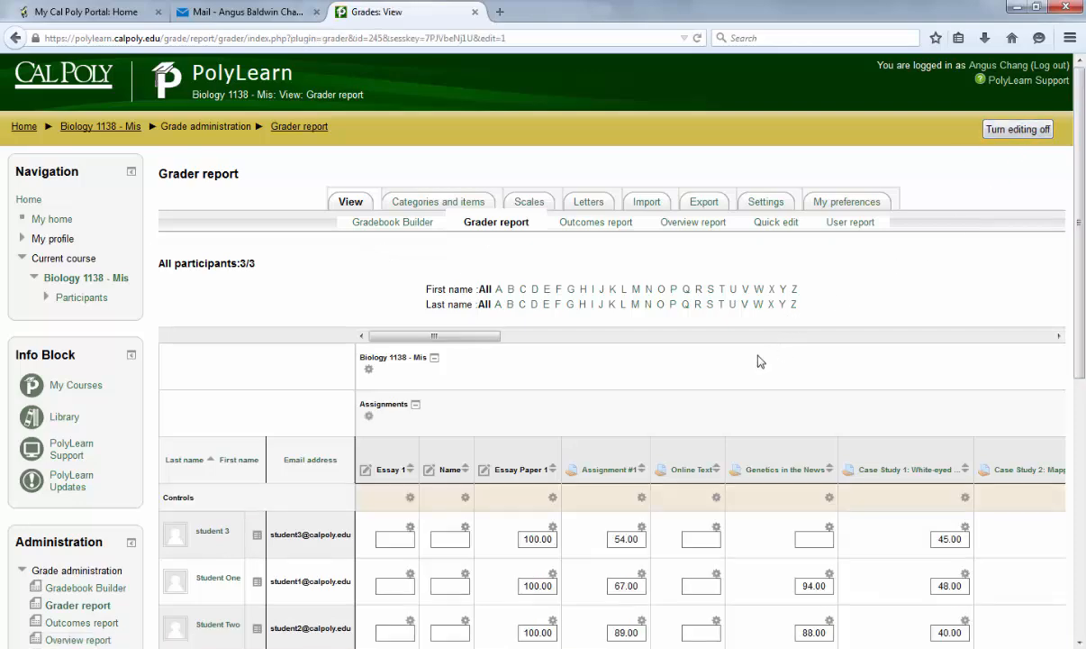
- Override student 3's Assignment #1 grade with 50.00 and update the Grader report
scroll(758, 360, "down", 3)
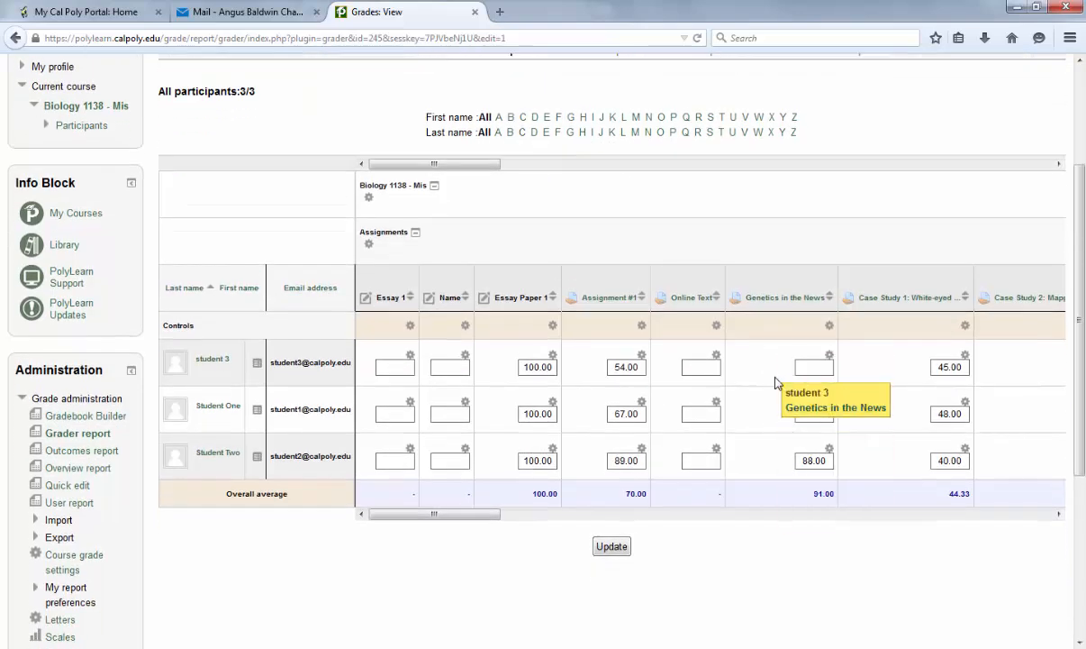
left_click(628, 369)
key("BackSpace")
type("0")
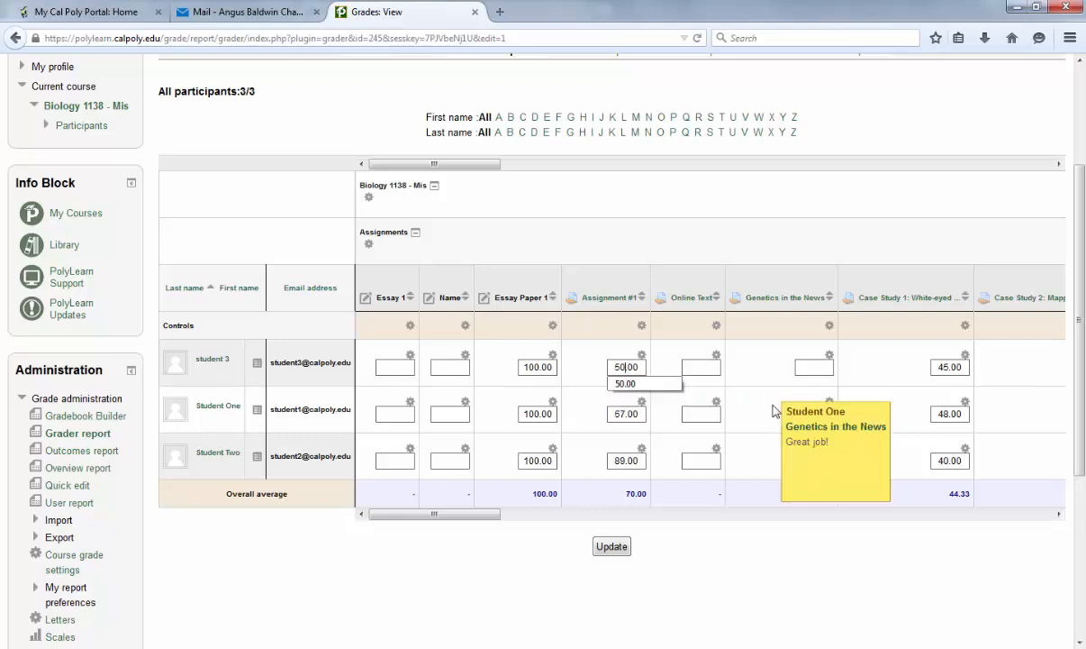
left_click(612, 547)
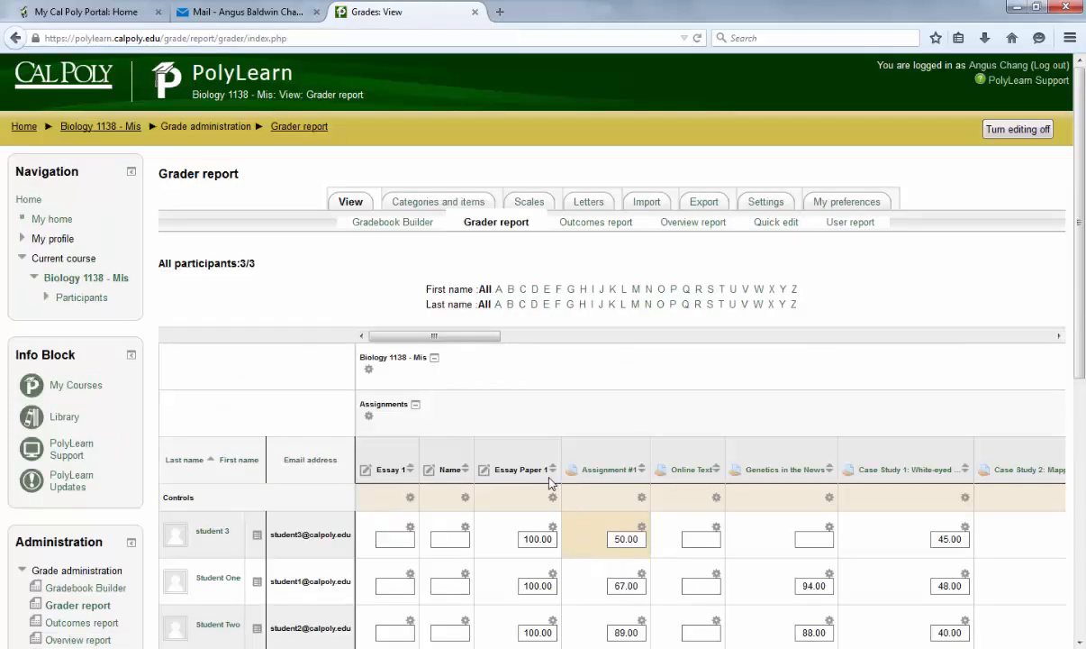
- Clear the Overridden option on student 3's Assignment #1 grade, save the changes and check the grade in the report
scroll(548, 475, "down", 2)
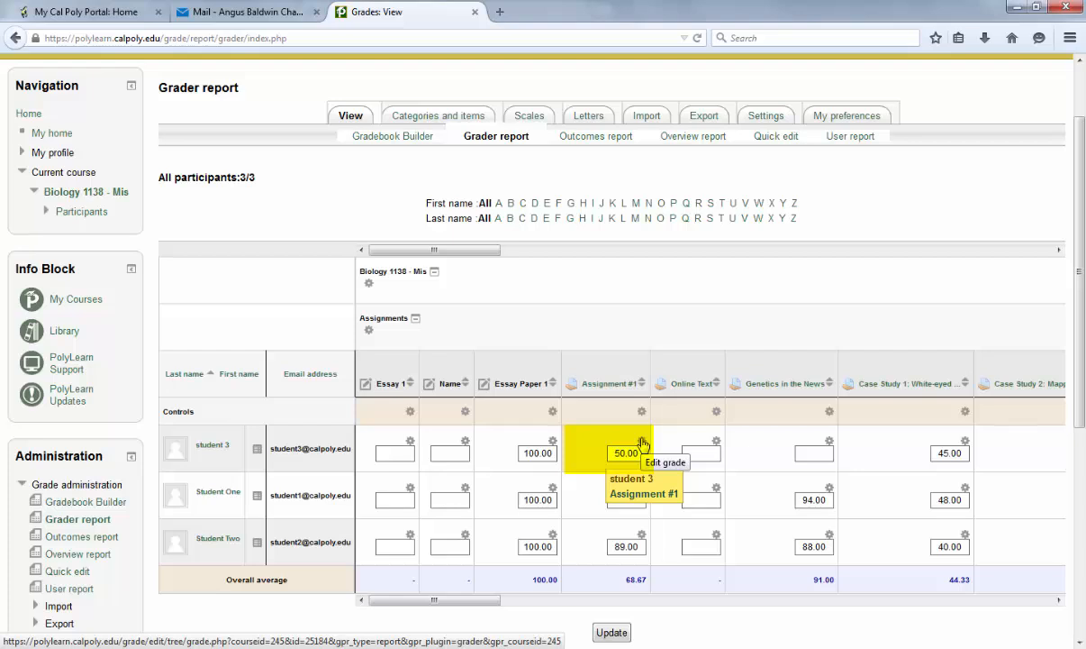
left_click(641, 442)
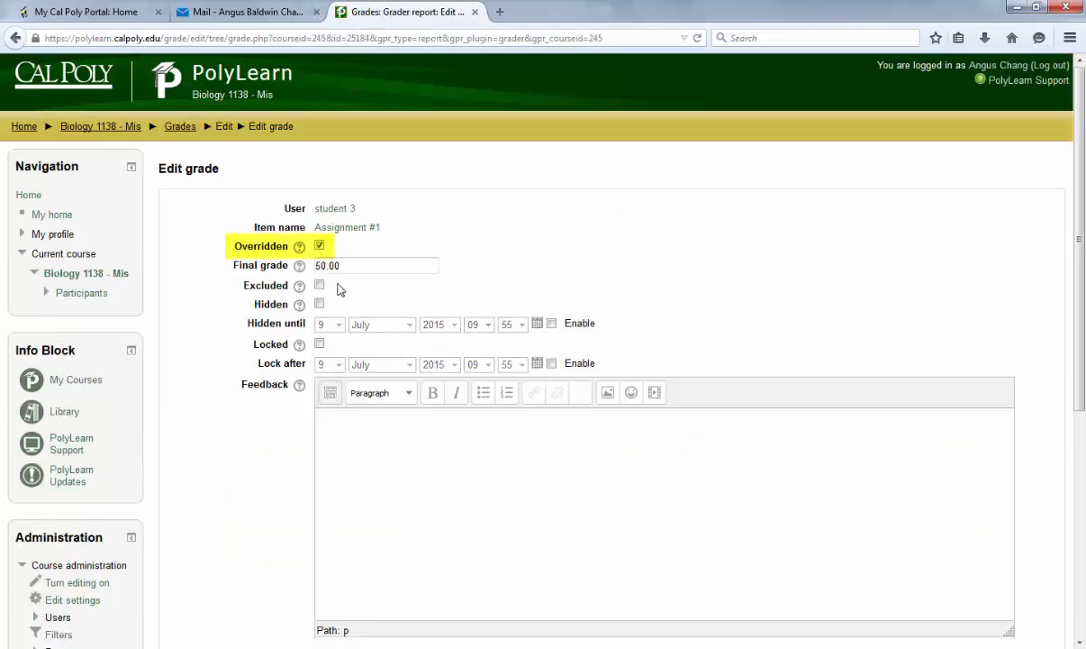
left_click(320, 246)
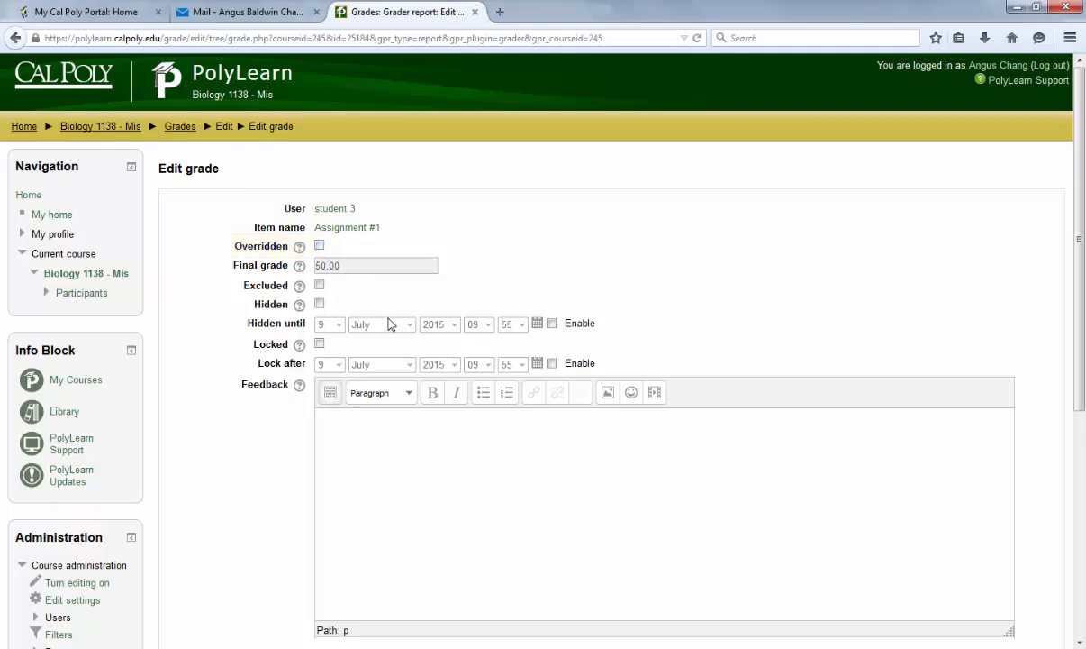
scroll(379, 325, "down", 5)
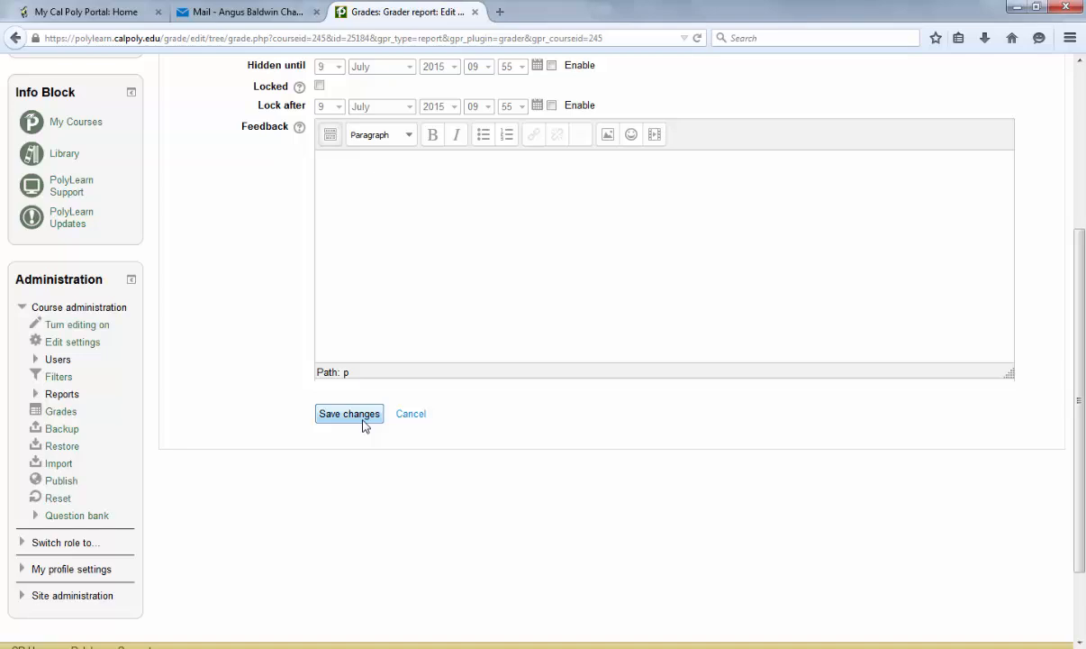
left_click(356, 415)
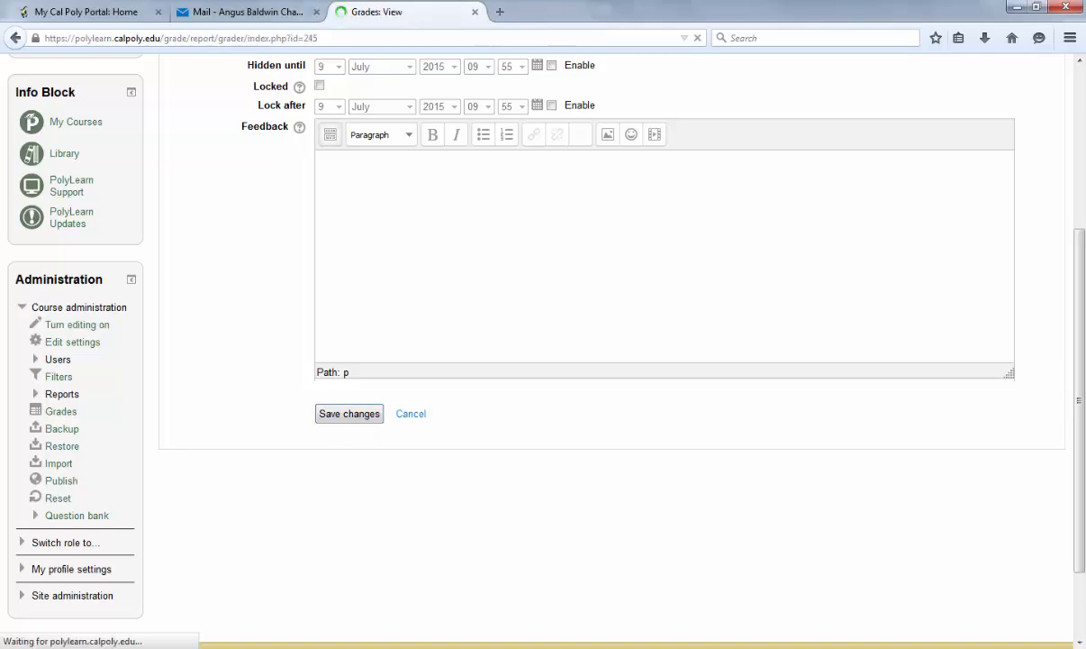
scroll(550, 413, "down", 2)
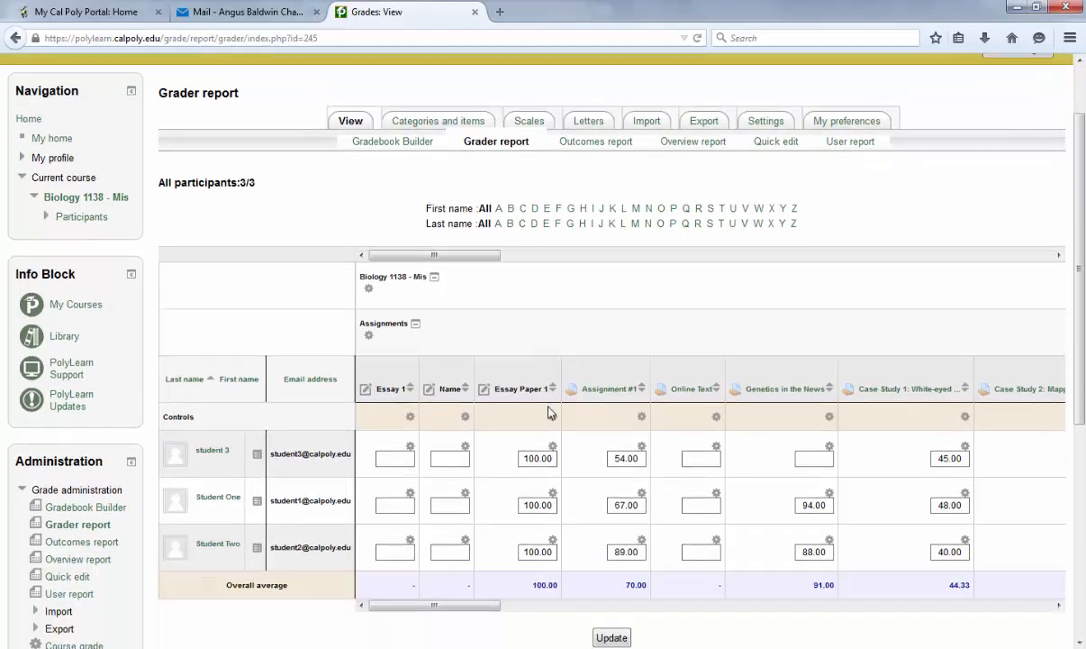
scroll(563, 414, "down", 1)
scroll(563, 417, "down", 2)
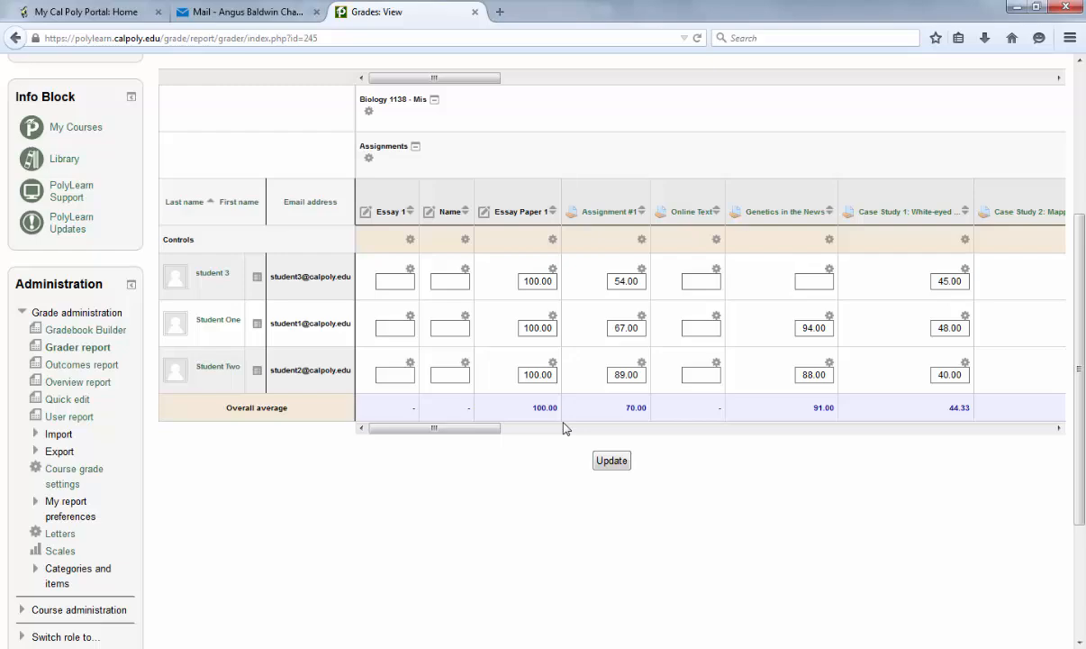
- Update the Grader report, then hide the Assignments category and its items in the simple view of the categories and items
left_click(610, 460)
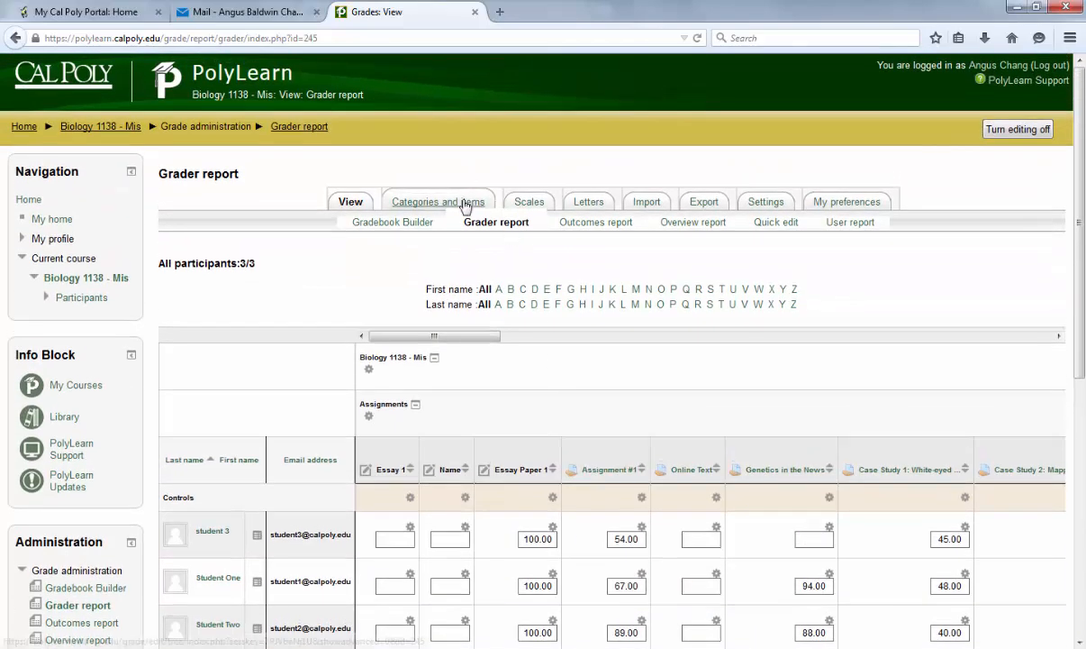
left_click(466, 204)
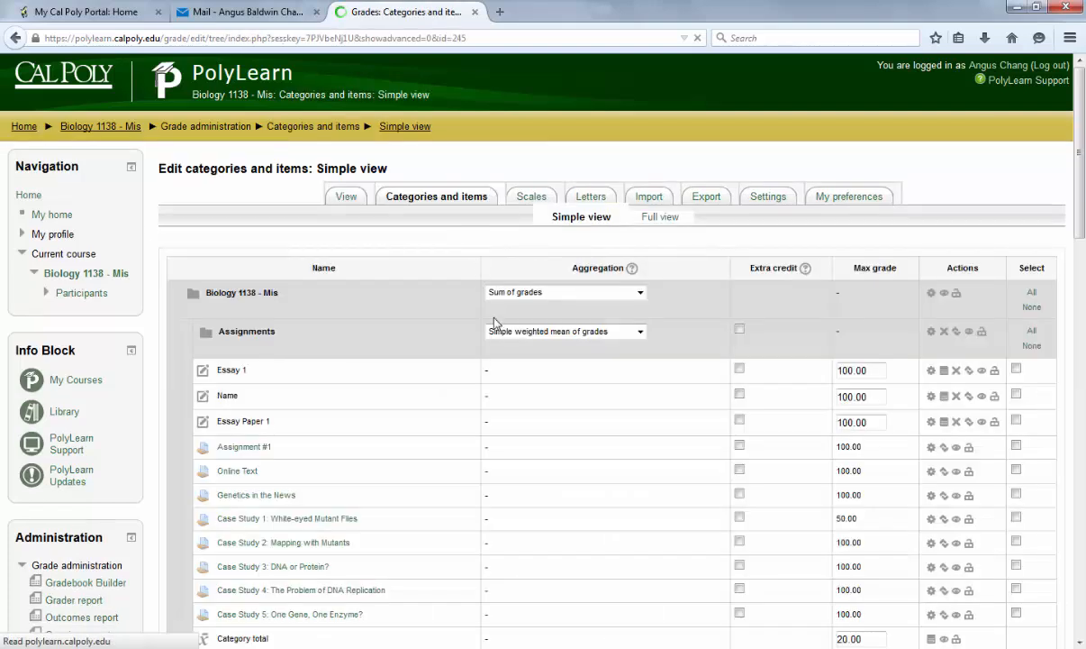
left_click(970, 333)
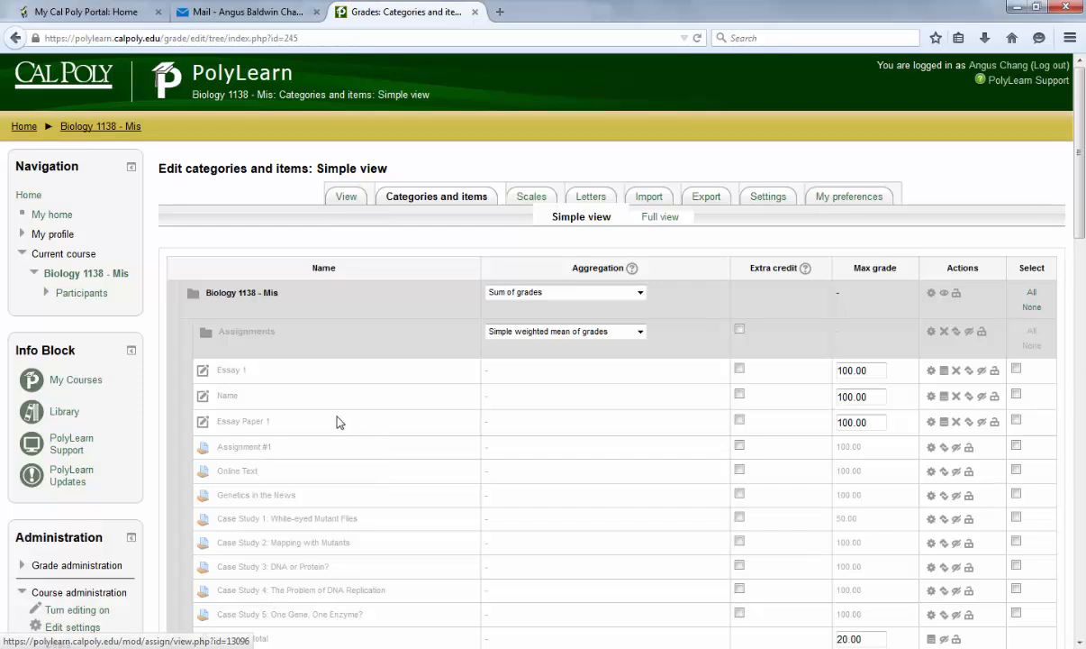
- Examine the course's grade letters and their percentage ranges, and return to the Biology 1138 - Mis course page
left_click(594, 195)
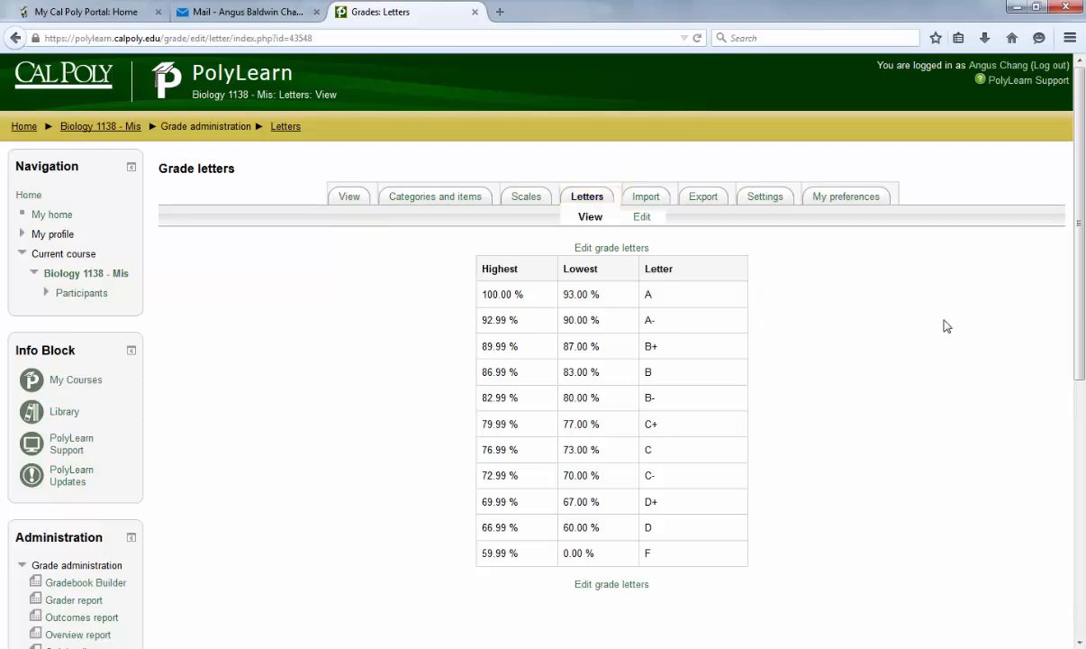
scroll(924, 347, "down", 2)
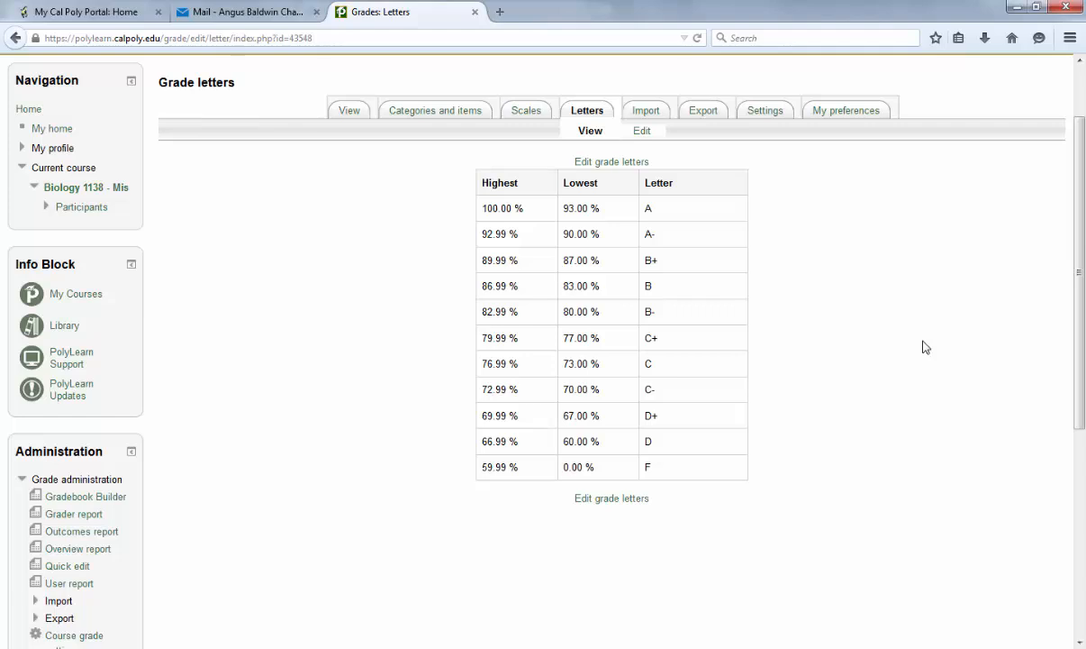
left_click(50, 189)
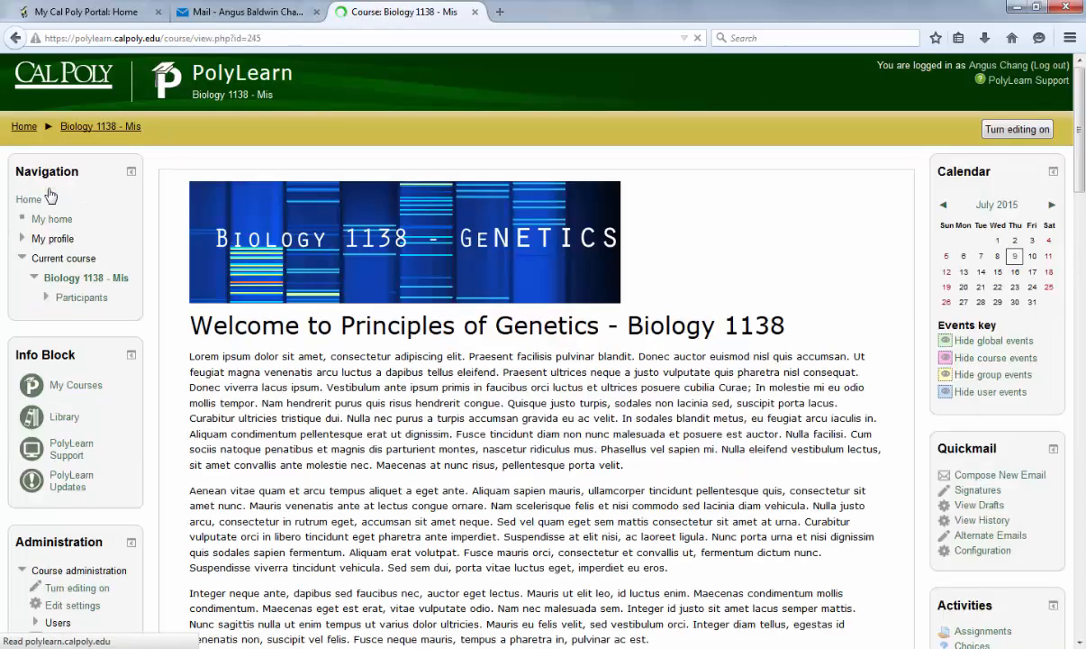